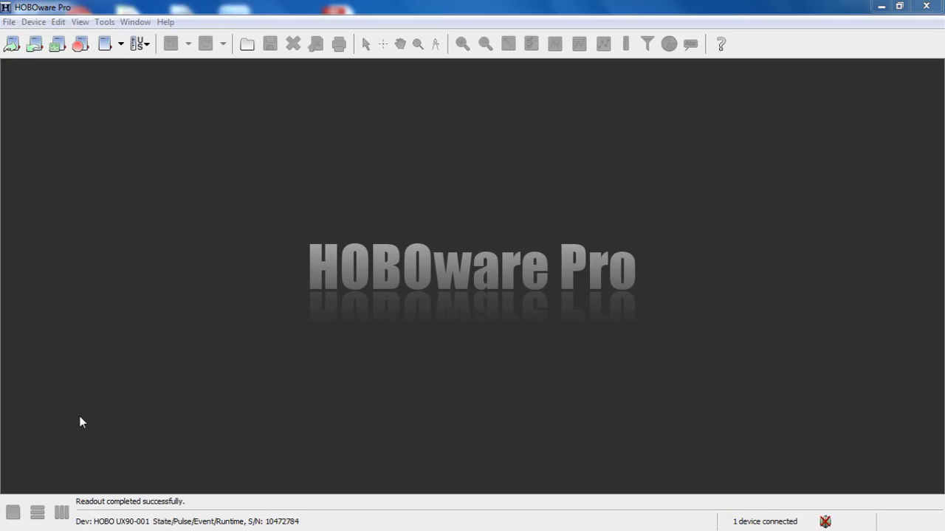
- Launch the connected UX90-001 logger and set its external sensor channel to Pulse
left_click(11, 44)
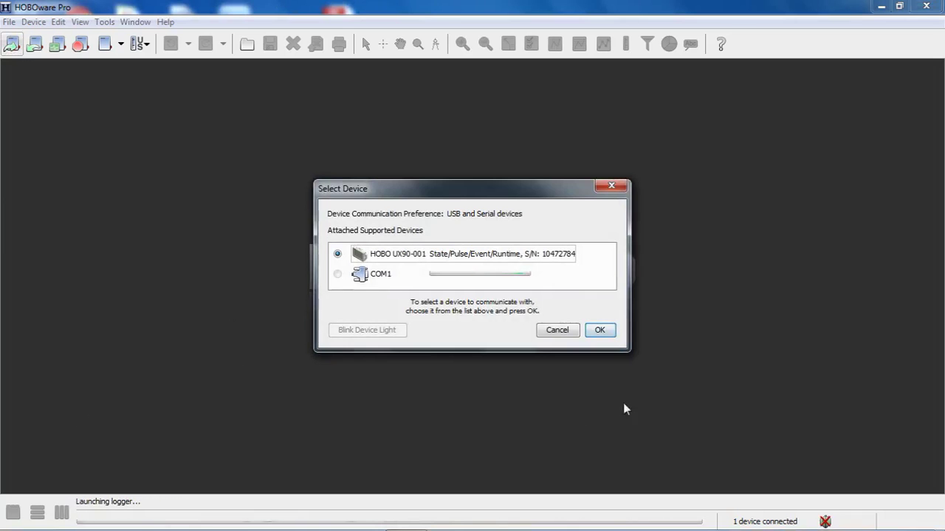
left_click(600, 330)
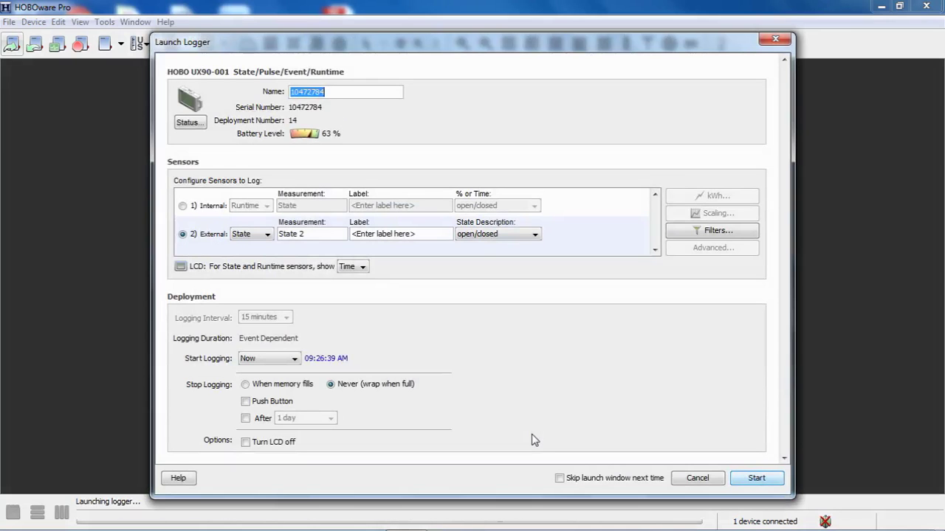
left_click(268, 234)
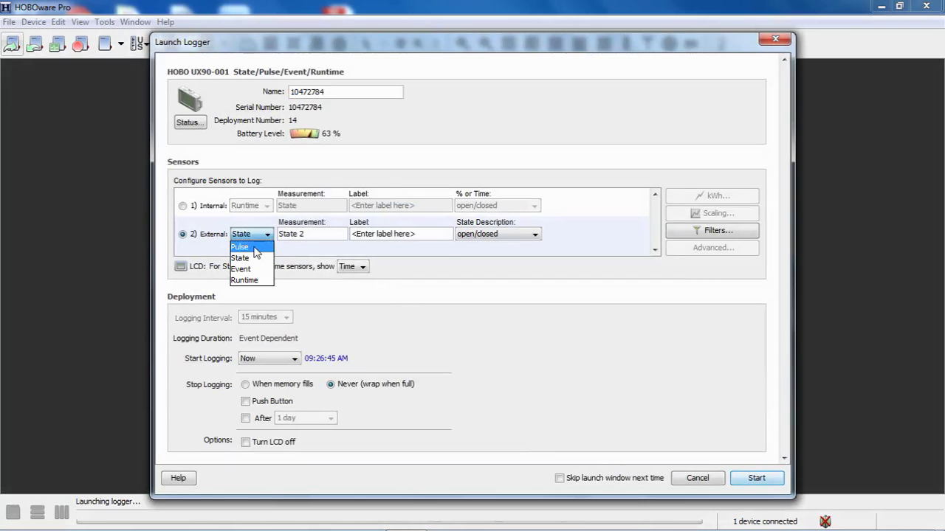
left_click(255, 249)
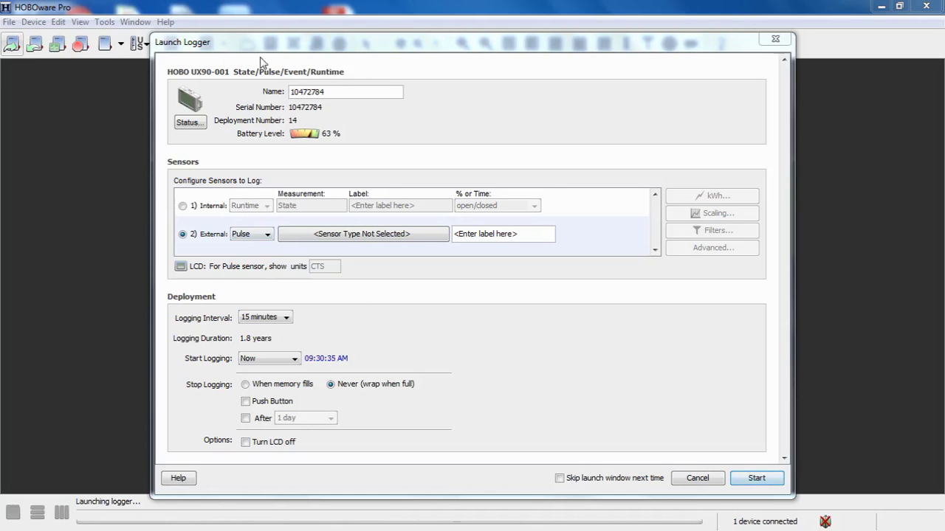
- Keep the external sensor as Pulse and browse the pulse sensor types toward Counts > Raw Pulse
left_click(268, 235)
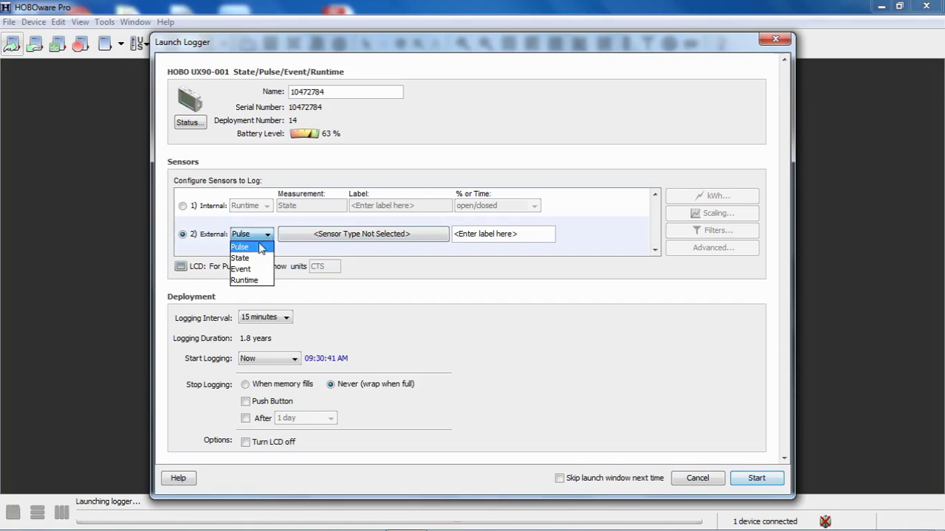
left_click(253, 249)
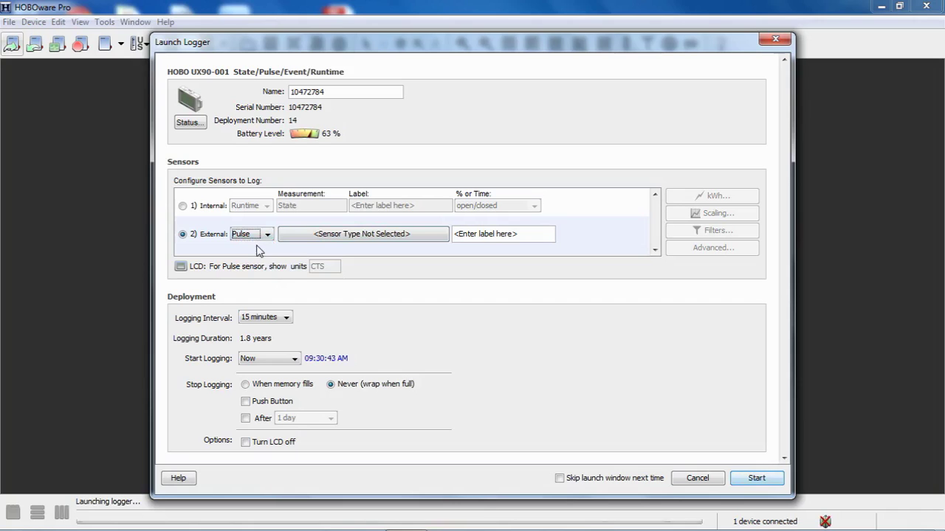
left_click(327, 237)
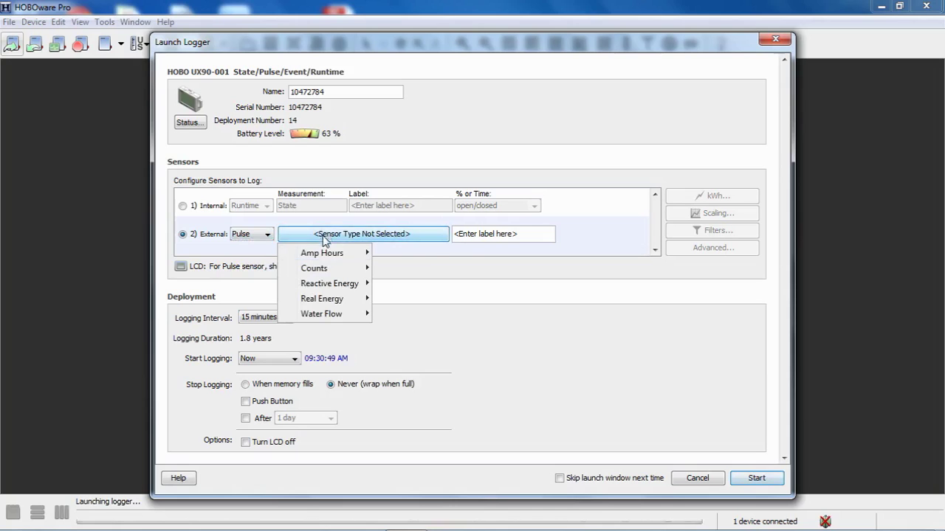
mouse_move(329, 255)
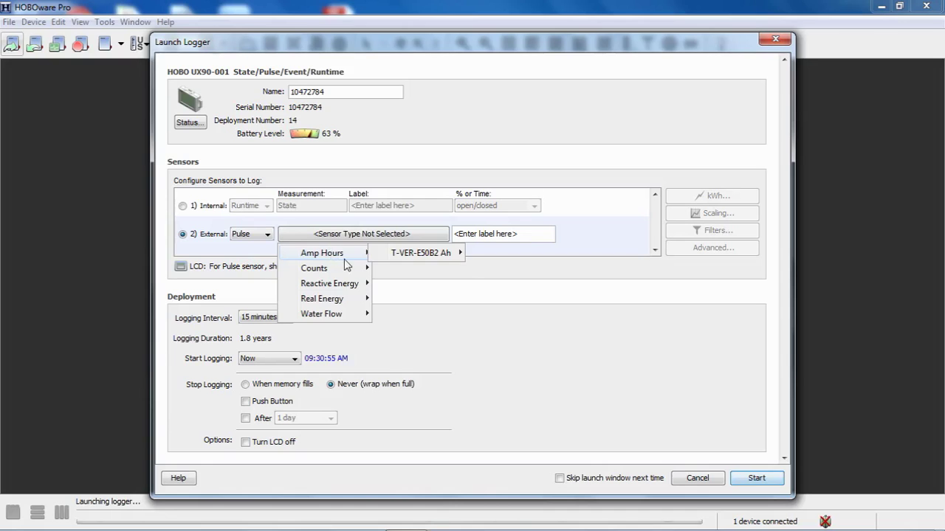
mouse_move(345, 285)
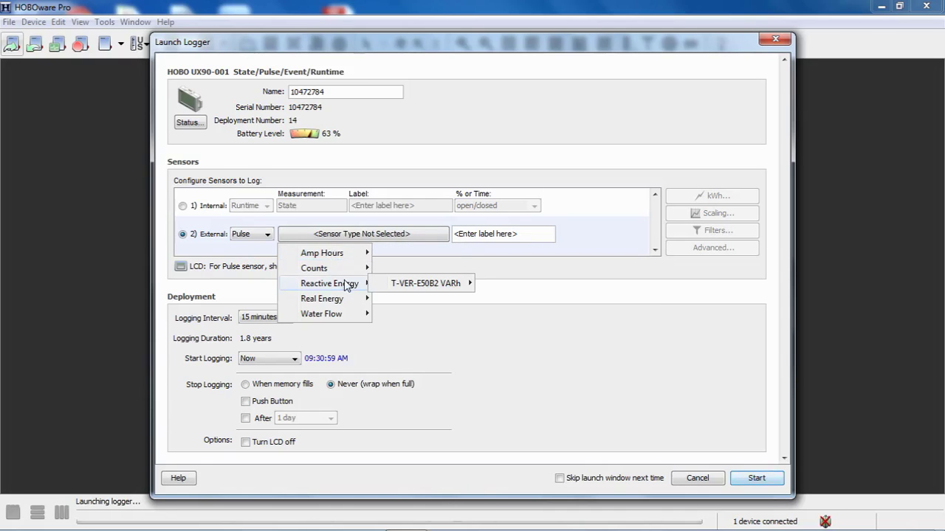
mouse_move(341, 301)
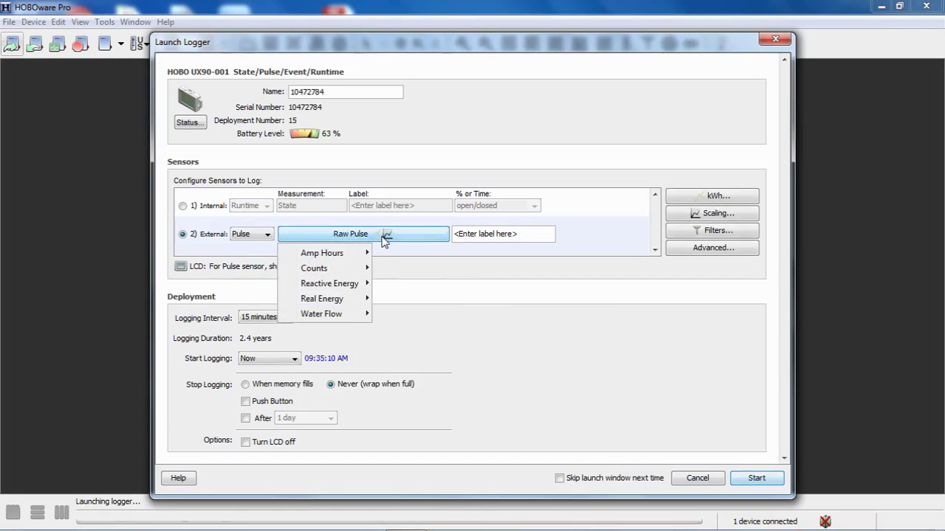
mouse_move(352, 256)
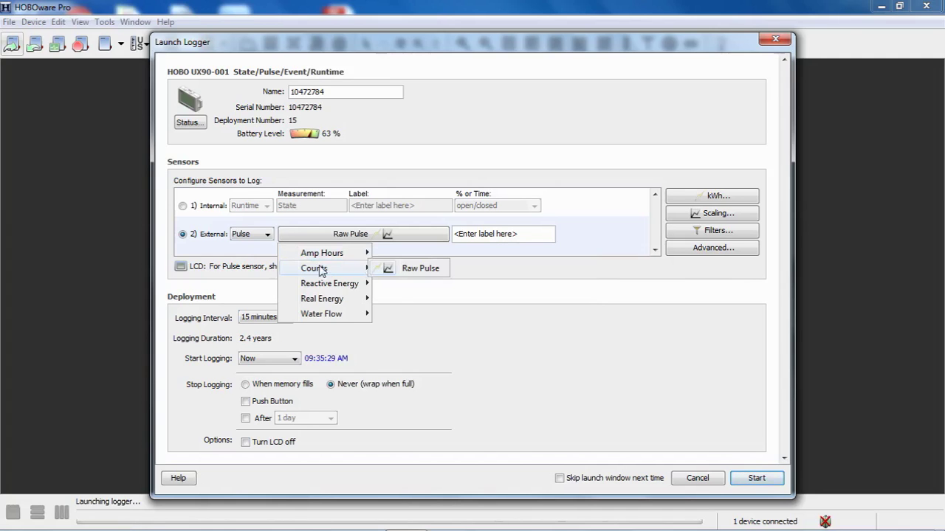
- Choose Raw Pulse counts, review the scaling assistants, then reopen Data Assistants through kWh
left_click(421, 270)
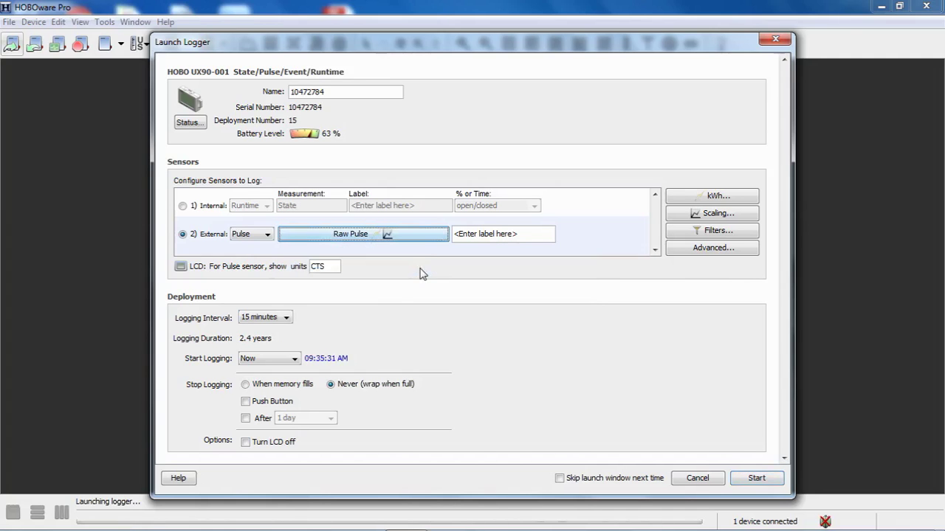
left_click(734, 214)
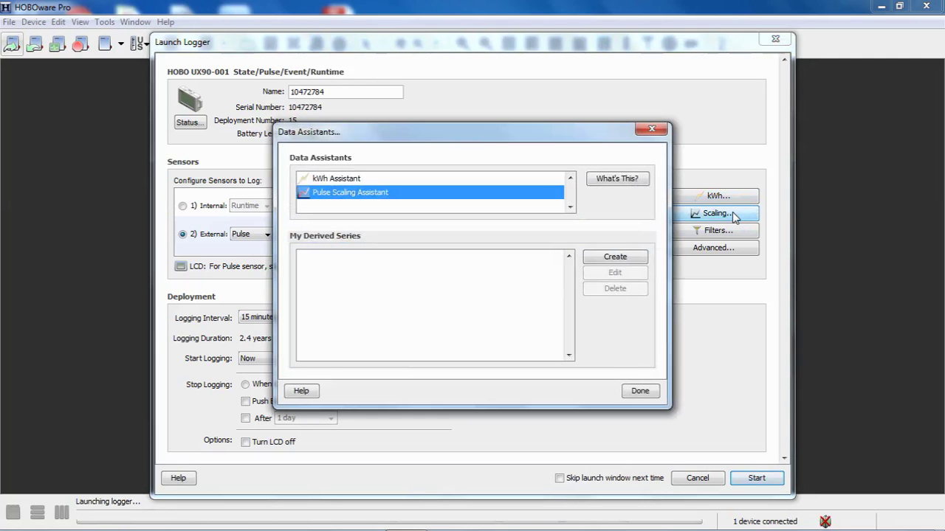
left_click(345, 180)
left_click(346, 194)
left_click(638, 391)
left_click(699, 196)
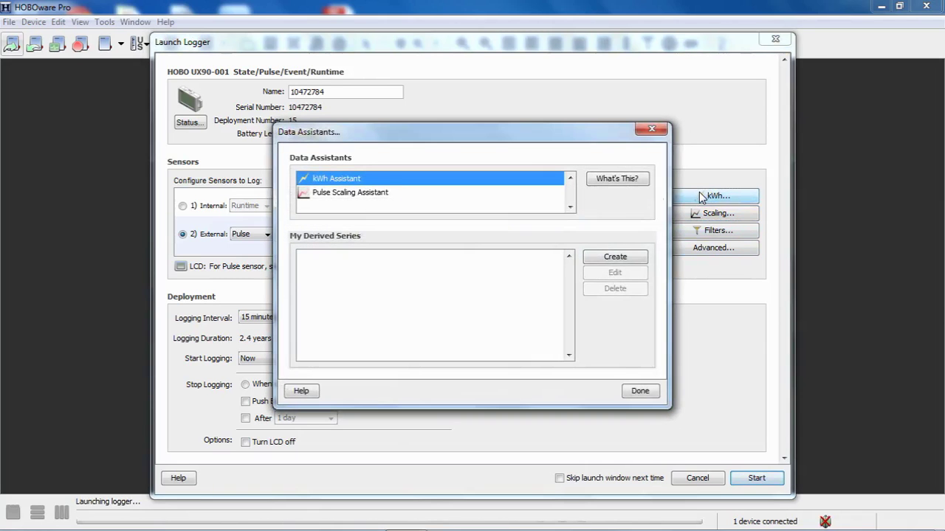
- Open the kWh Assistant and leave its Pulse Series set to 2) Counts
double_click(412, 182)
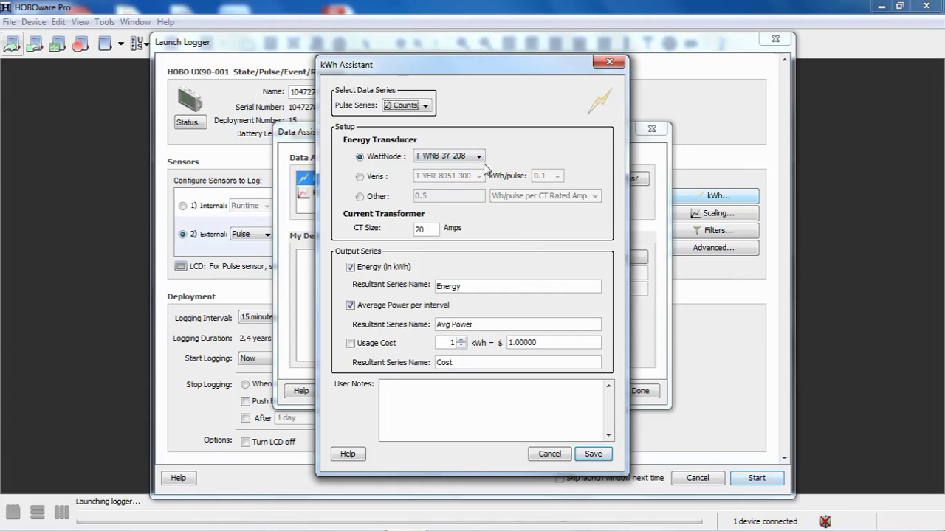
left_click(426, 107)
left_click(475, 111)
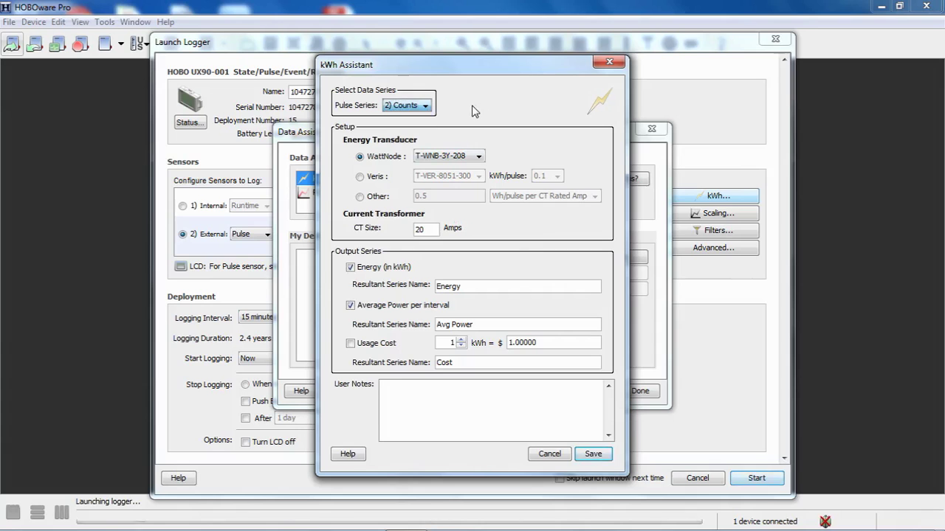
left_click(426, 107)
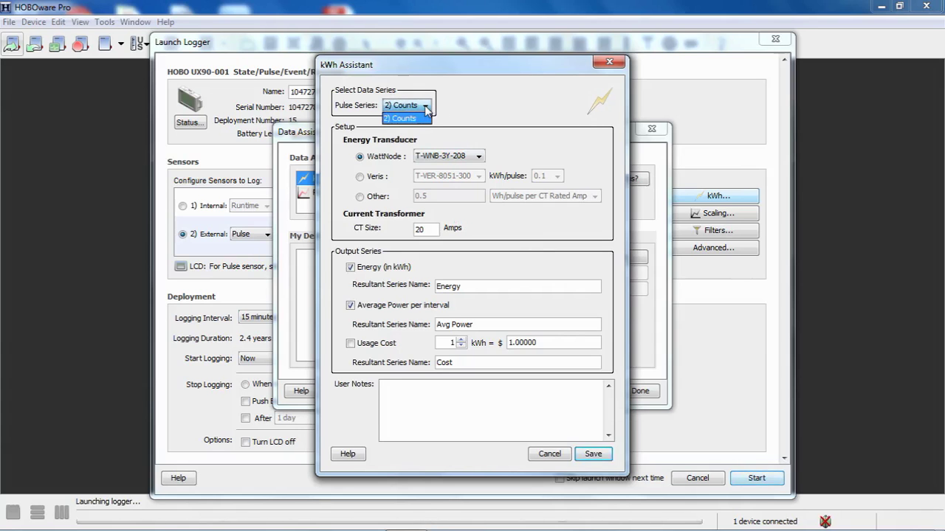
left_click(427, 107)
left_click(427, 107)
left_click(426, 107)
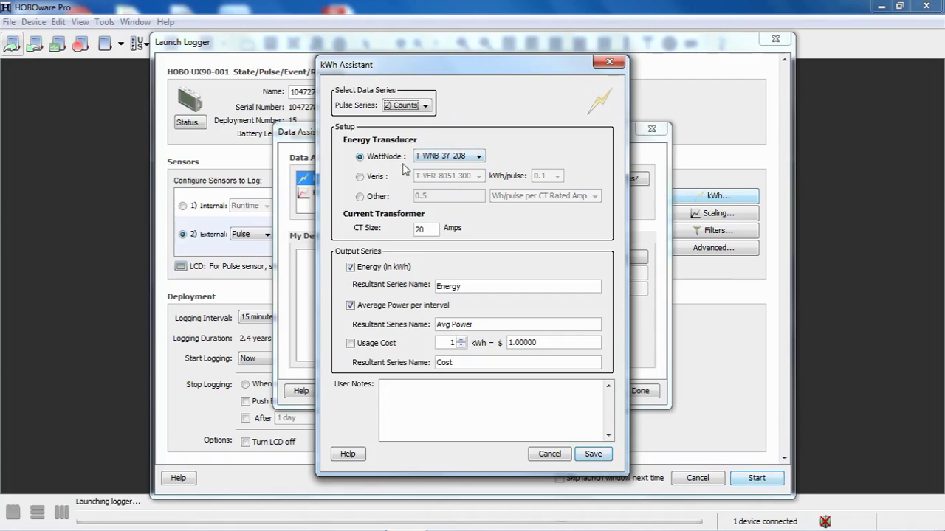
- Look through the WattNode transducer models and leave T-WNB-3Y-208 selected
left_click(478, 156)
scroll(479, 198, "up", 1)
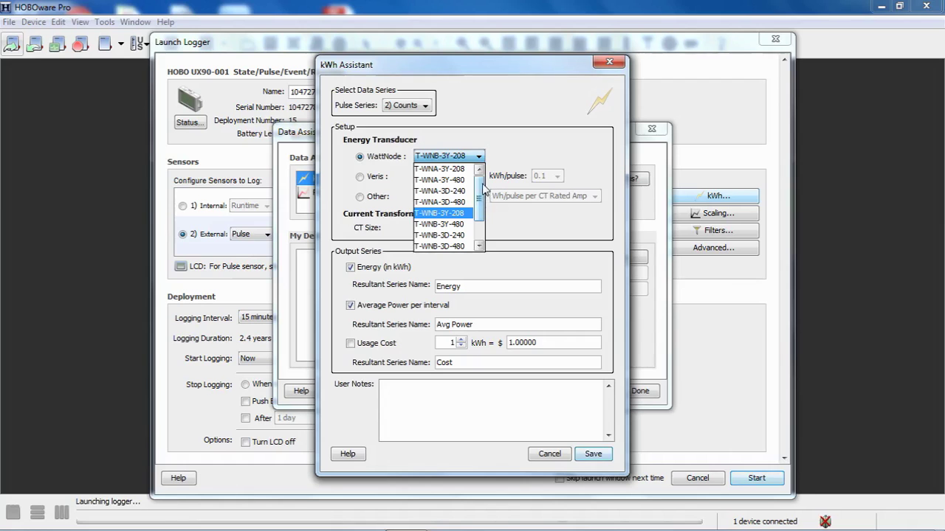
scroll(481, 213, "down", 1)
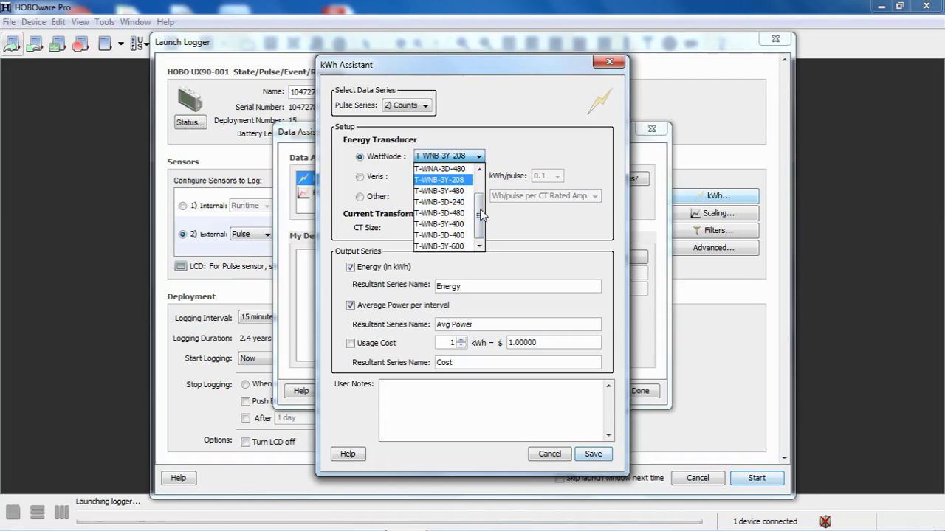
key("Down")
key("Down")
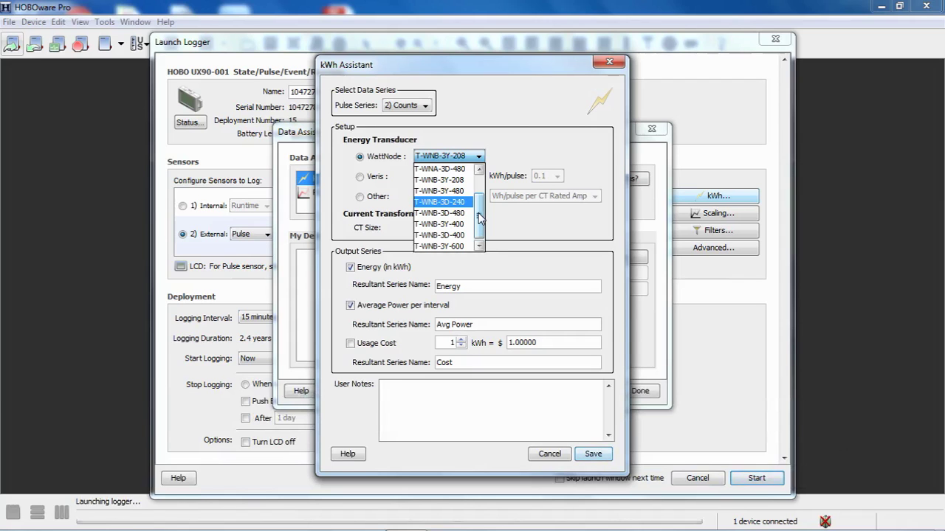
left_click_drag(479, 216, 480, 192)
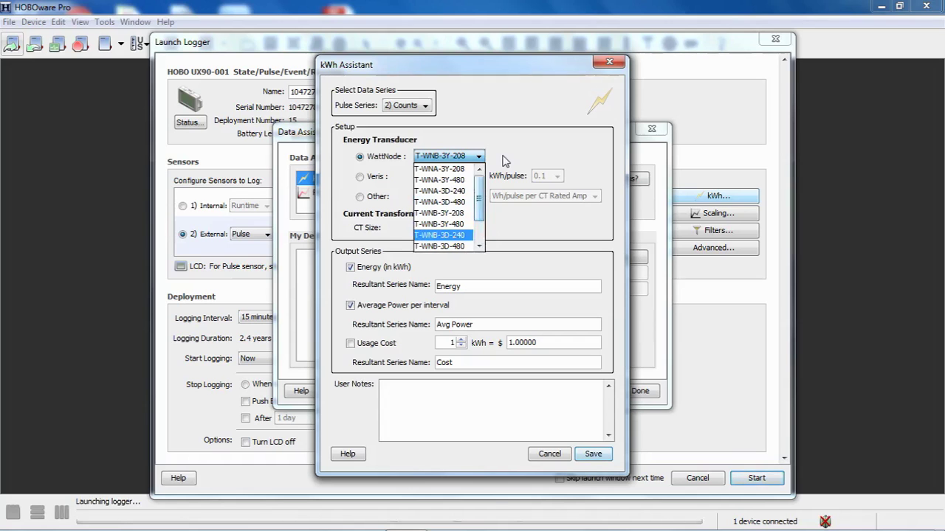
left_click(504, 158)
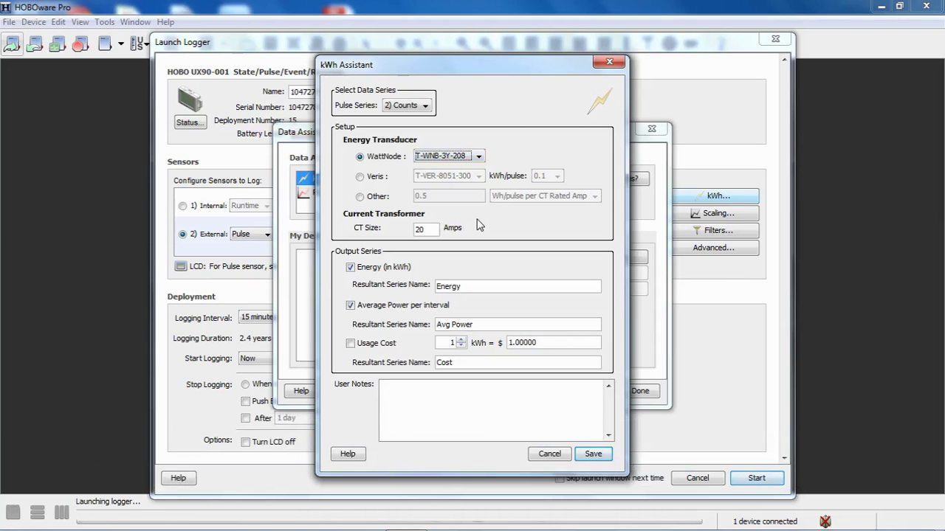
- Switch to a Veris T-VER-8051-300 transducer and view its kWh-per-pulse choices
left_click(360, 178)
left_click(478, 176)
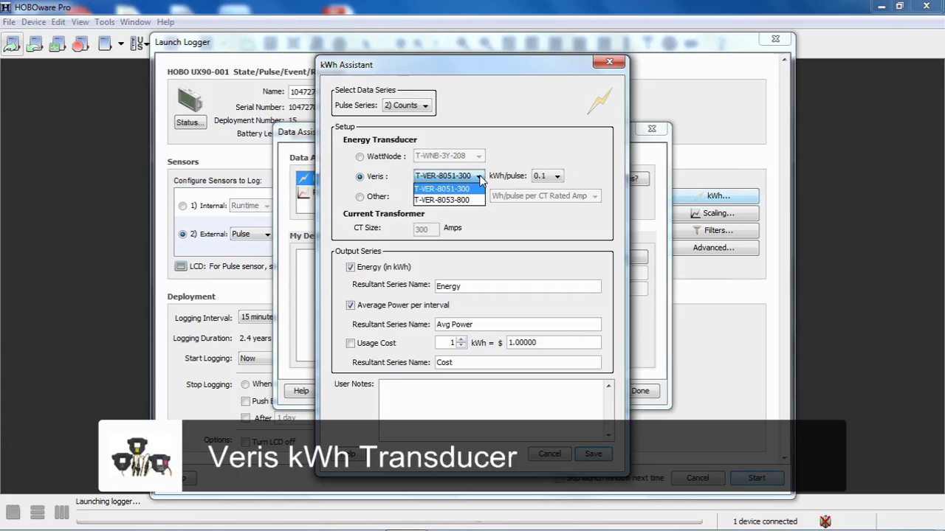
left_click(495, 168)
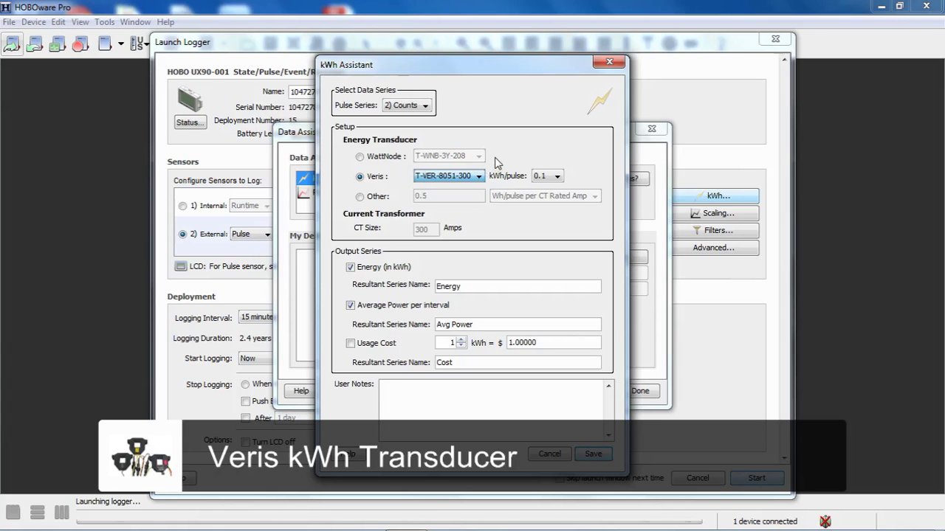
left_click(558, 176)
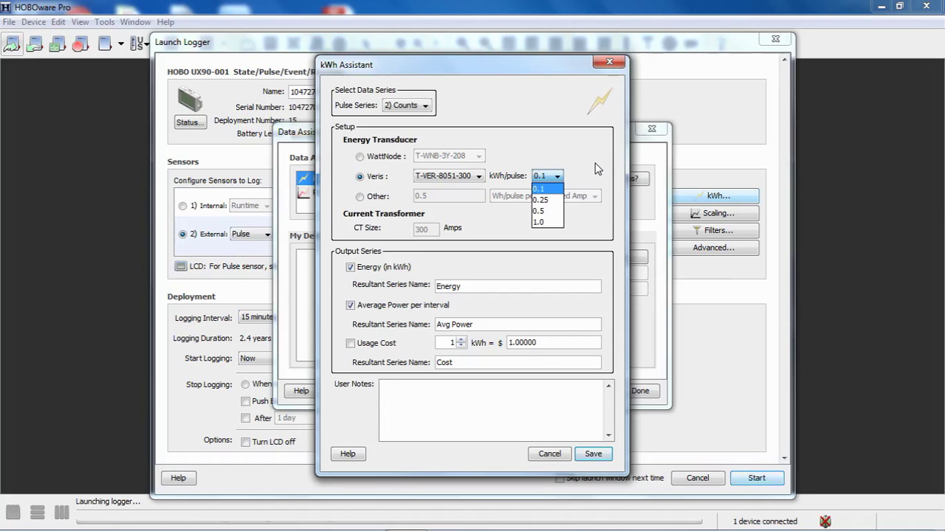
- Keep 0.1 kWh/pulse, then change to an Other transducer using Wh/pulse per CT Rated Amp
left_click(599, 158)
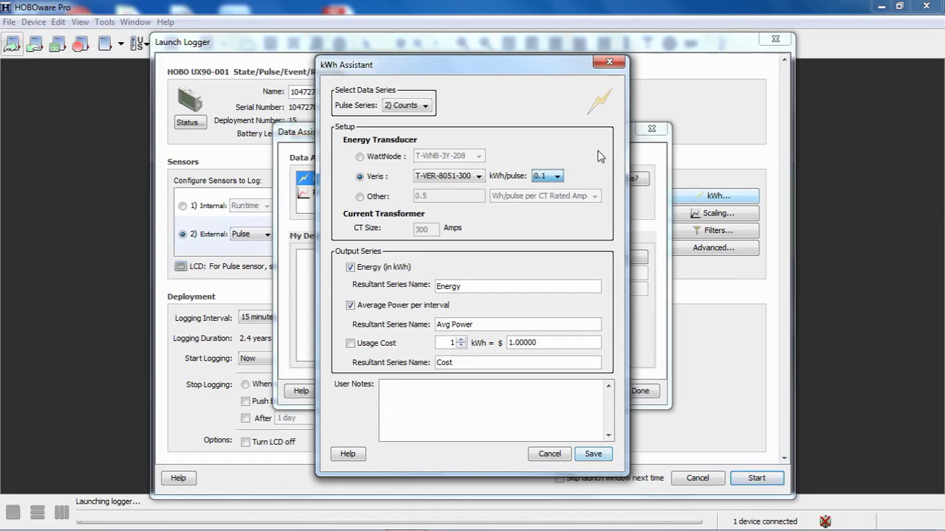
left_click(360, 198)
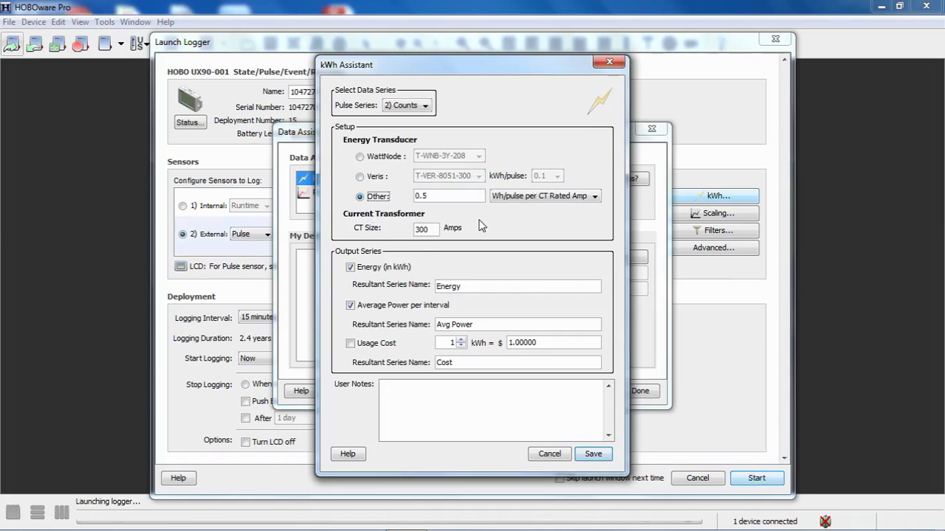
left_click(596, 197)
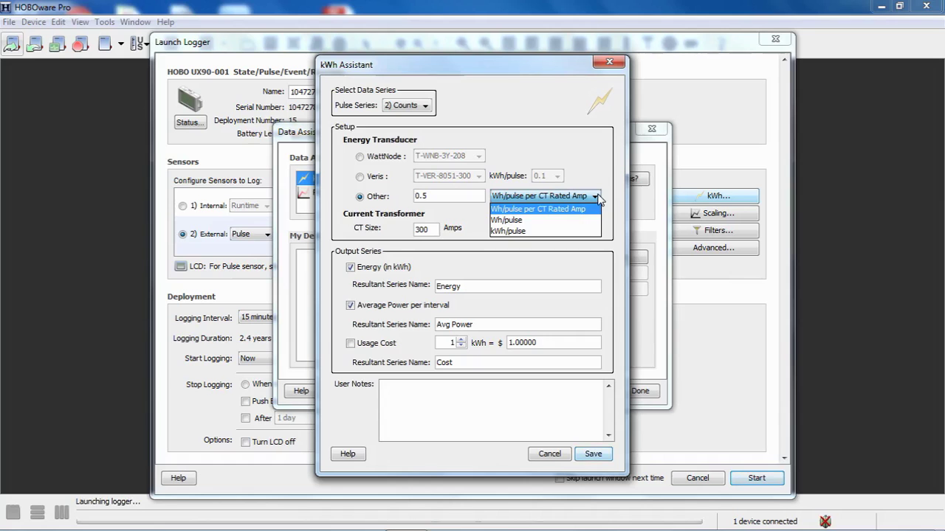
left_click(599, 179)
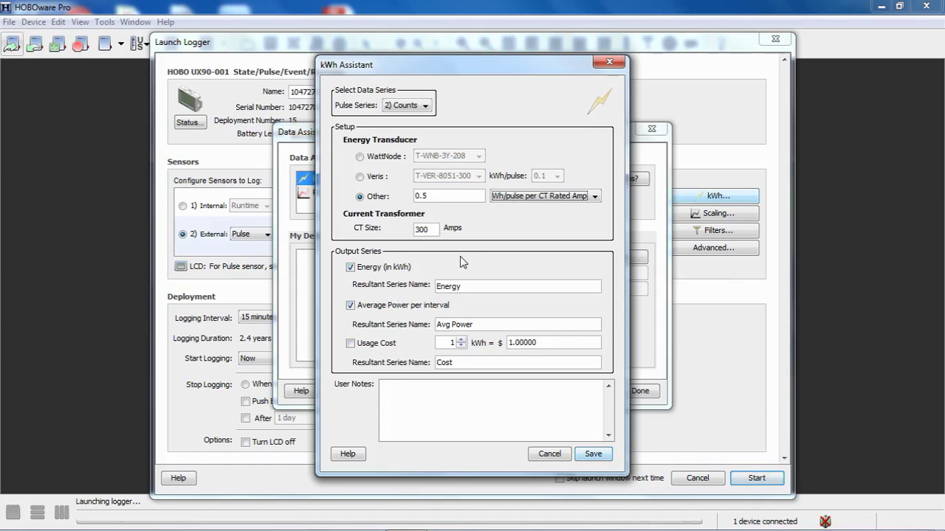
left_click(437, 286)
left_click_drag(436, 286, 471, 286)
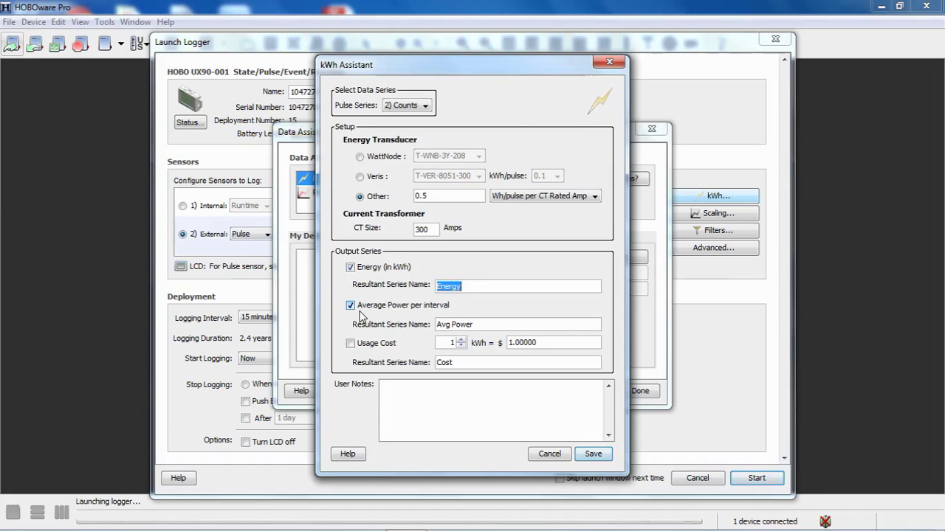
left_click(448, 326)
double_click(485, 326)
left_click_drag(451, 325, 496, 324)
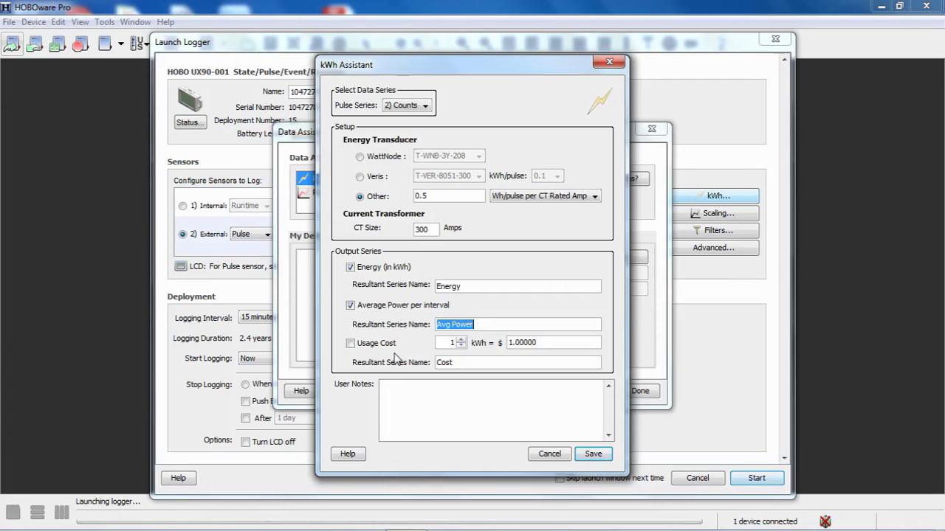
left_click_drag(459, 363, 434, 363)
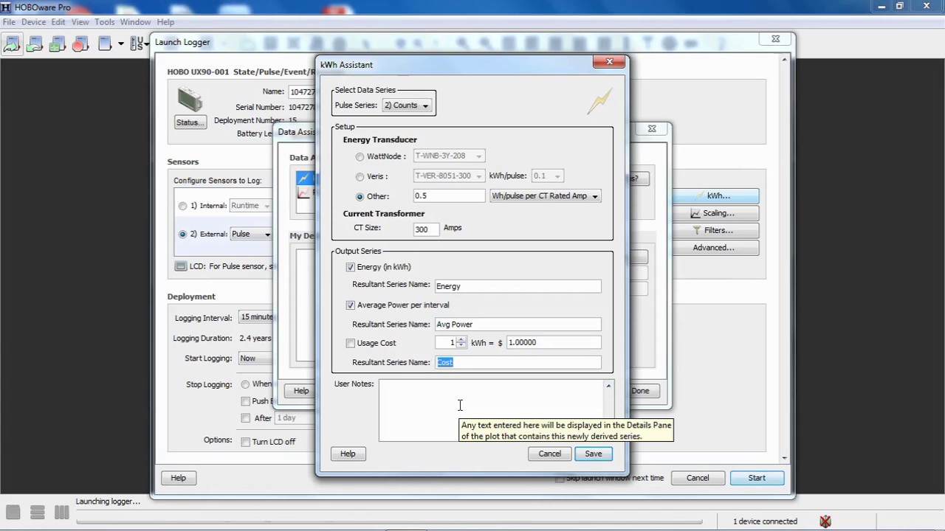
left_click(397, 392)
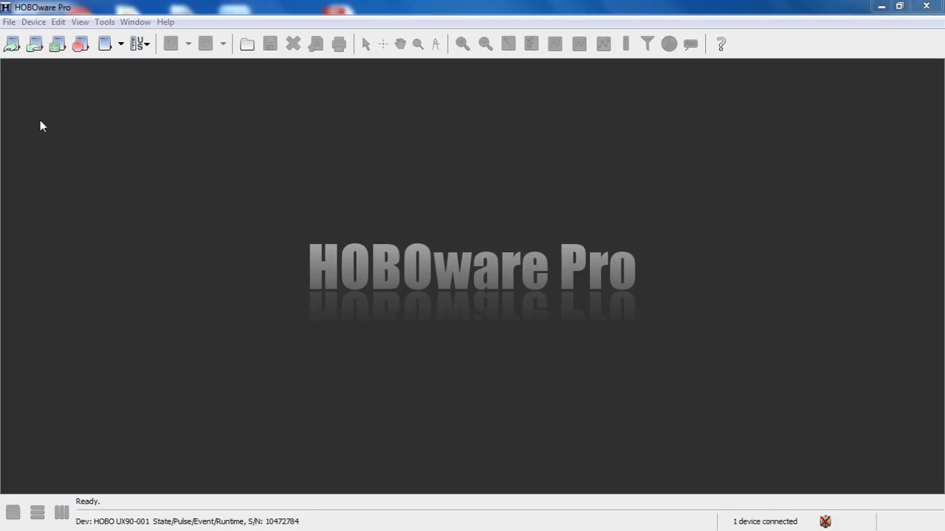
- Open the datafile UX90-001 - 240 Panel Test kWh.hobo via File > Open Datafile(s)
left_click(10, 22)
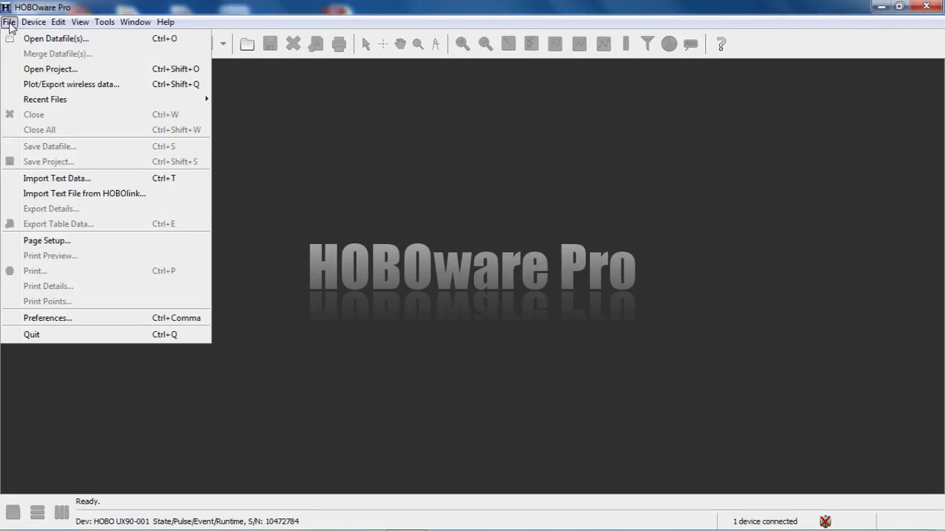
left_click(26, 38)
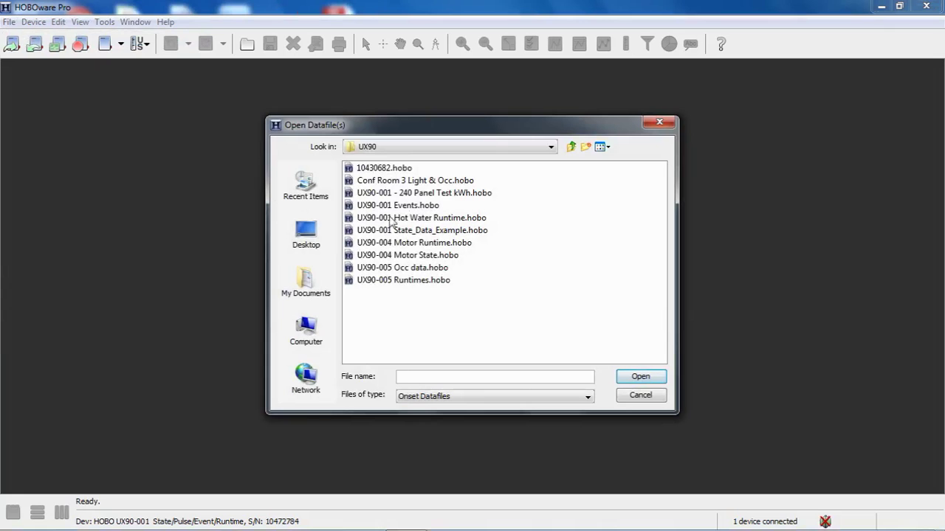
left_click(404, 194)
left_click(641, 376)
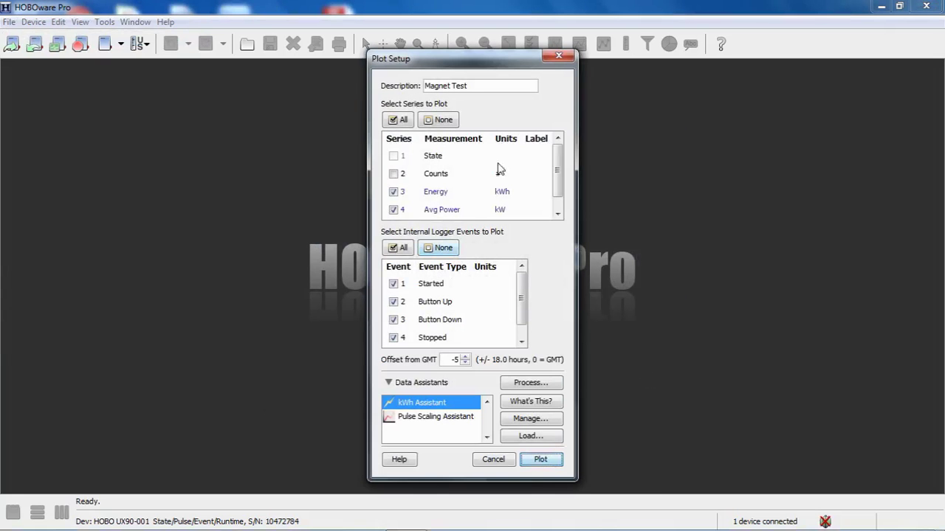
scroll(558, 167, "down", 1)
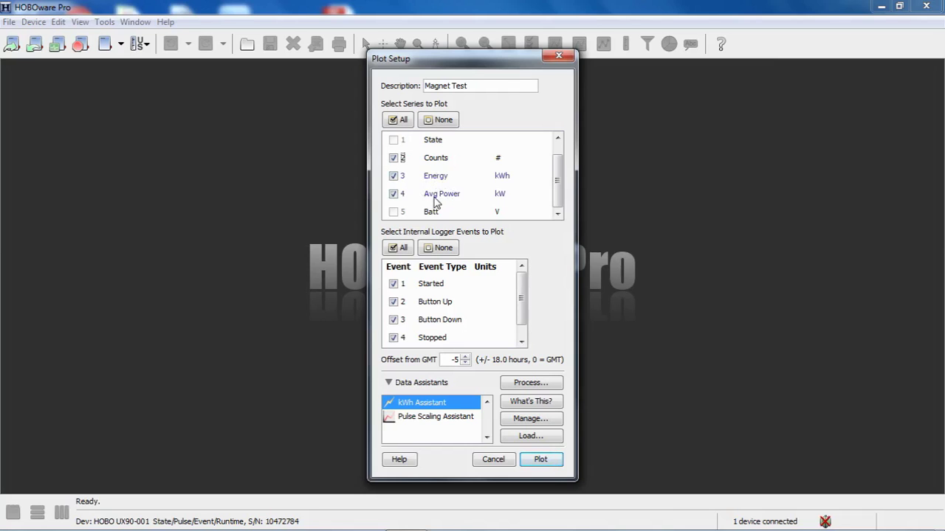
- Untick Energy and Avg Power, start the kWh Assistant, then cancel it
left_click(393, 176)
left_click(393, 194)
left_click(515, 382)
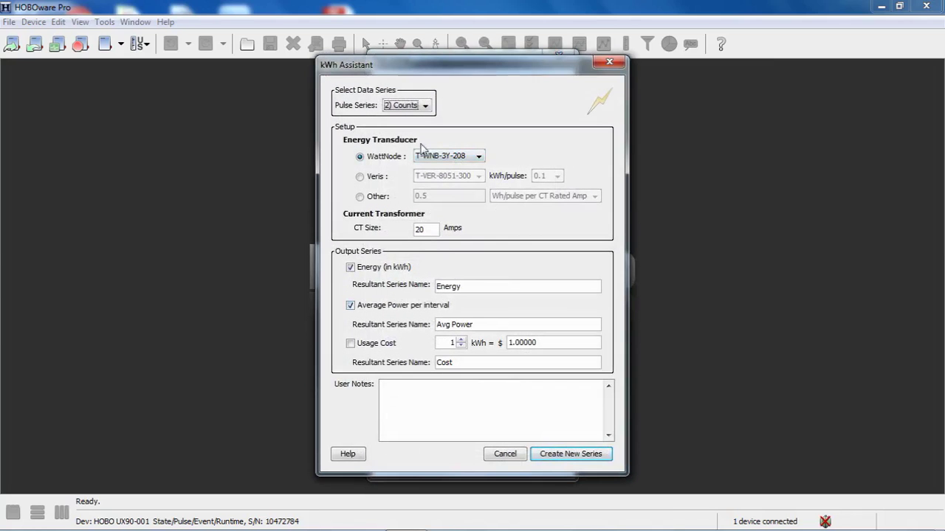
left_click(502, 456)
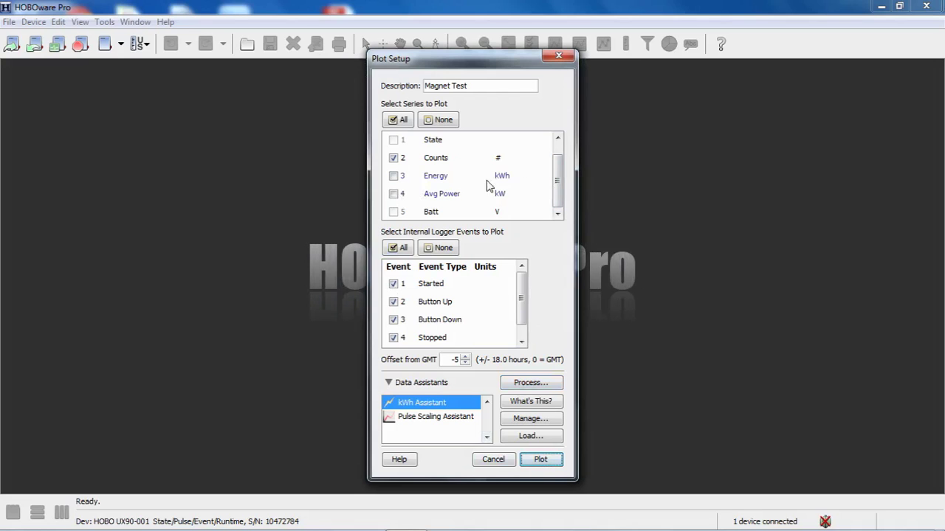
- Plot only Energy and Avg Power, leaving out Counts and all logger events
left_click(394, 158)
left_click(394, 193)
left_click(393, 176)
left_click(435, 250)
left_click(540, 464)
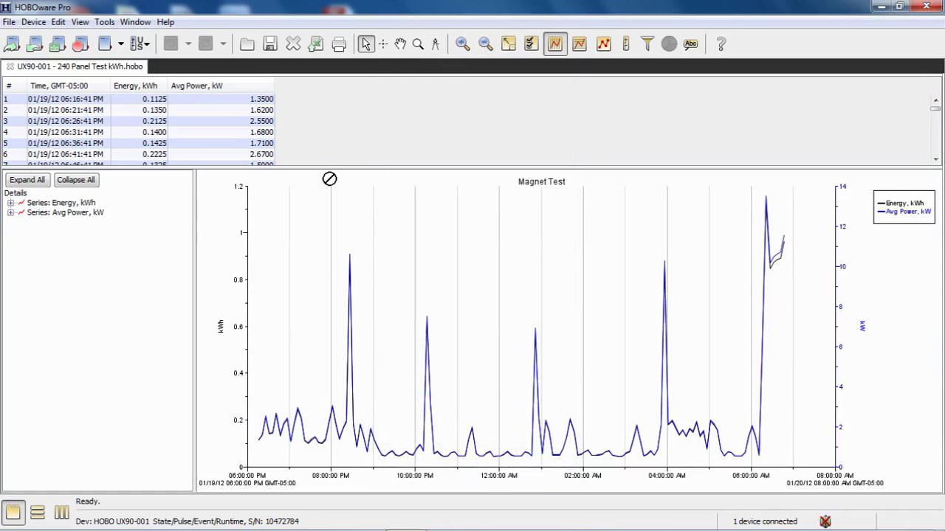
- Widen the data table and inspect the Energy series' kWh Parameters in the Details tree
left_click_drag(324, 168, 350, 170)
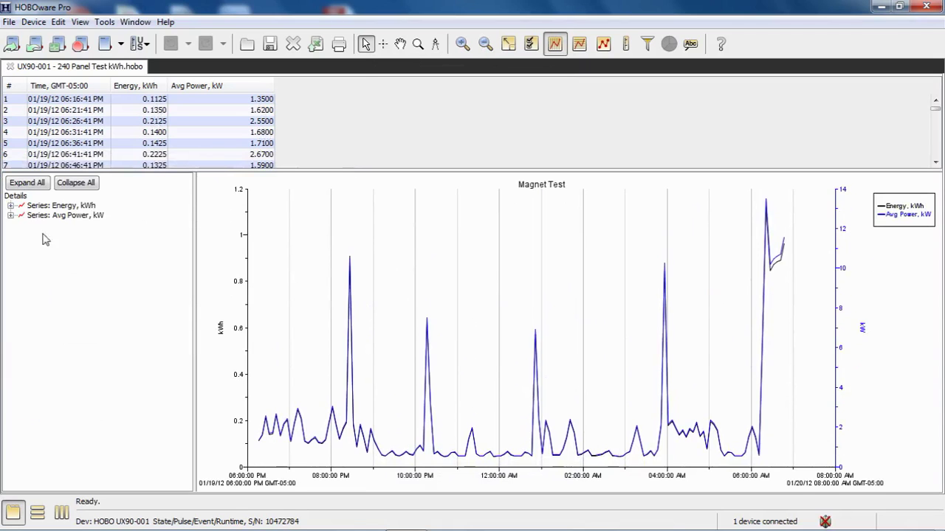
left_click(10, 205)
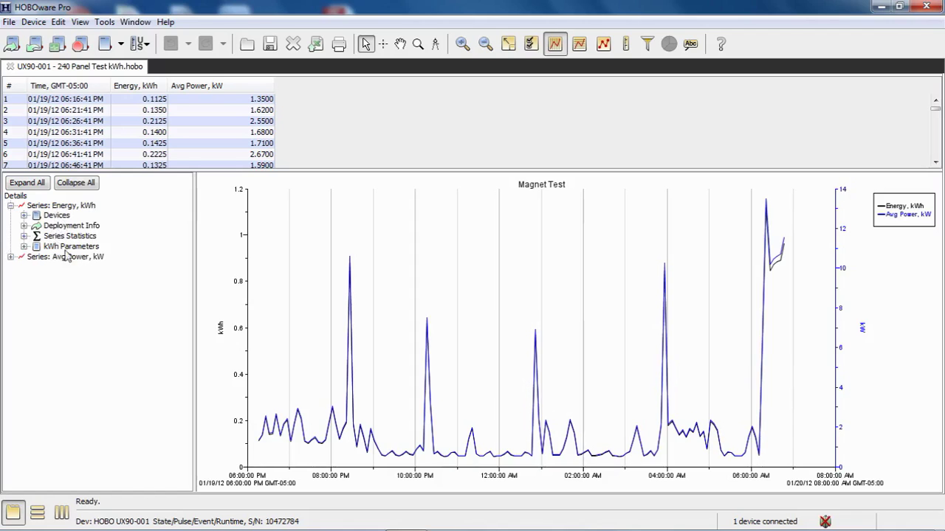
left_click(23, 246)
left_click_drag(195, 224, 240, 223)
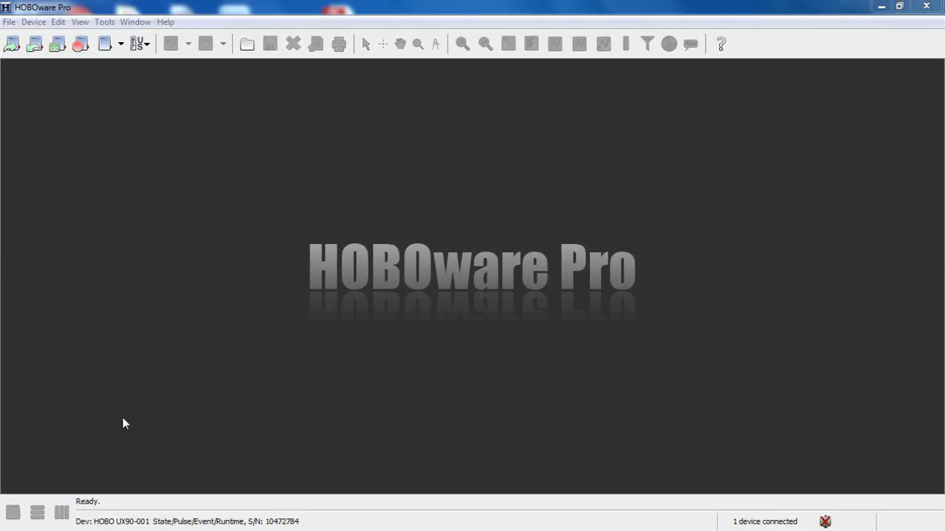
- Open the Home Energy Audit.dtf datafile via File > Open Datafile(s)
left_click(9, 22)
left_click(23, 37)
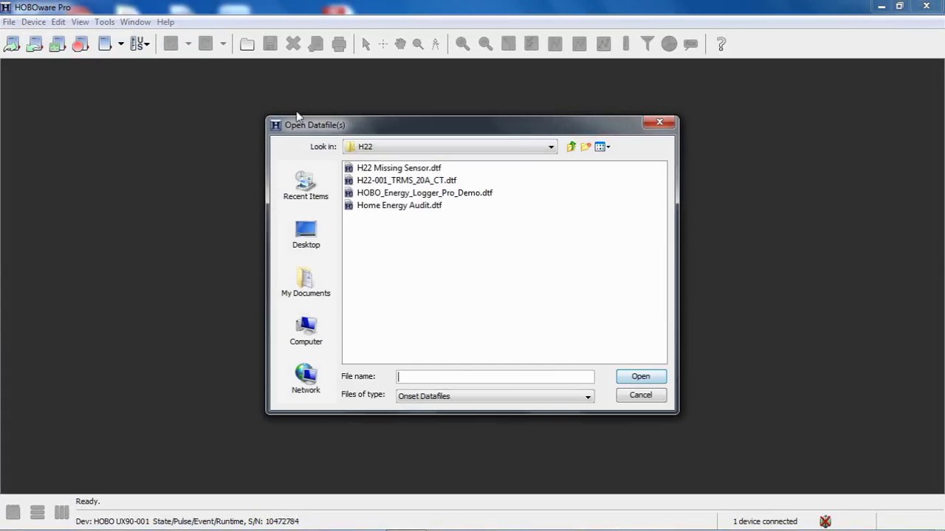
left_click(415, 207)
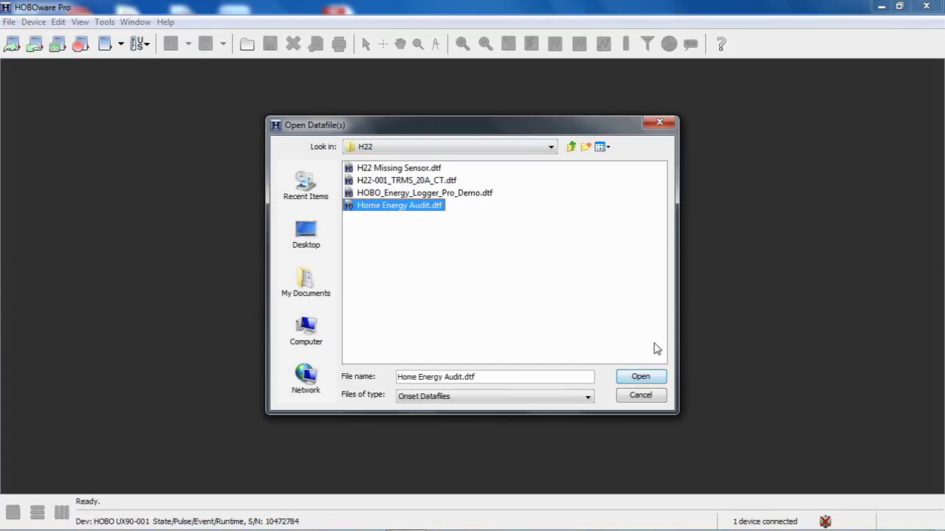
left_click(637, 378)
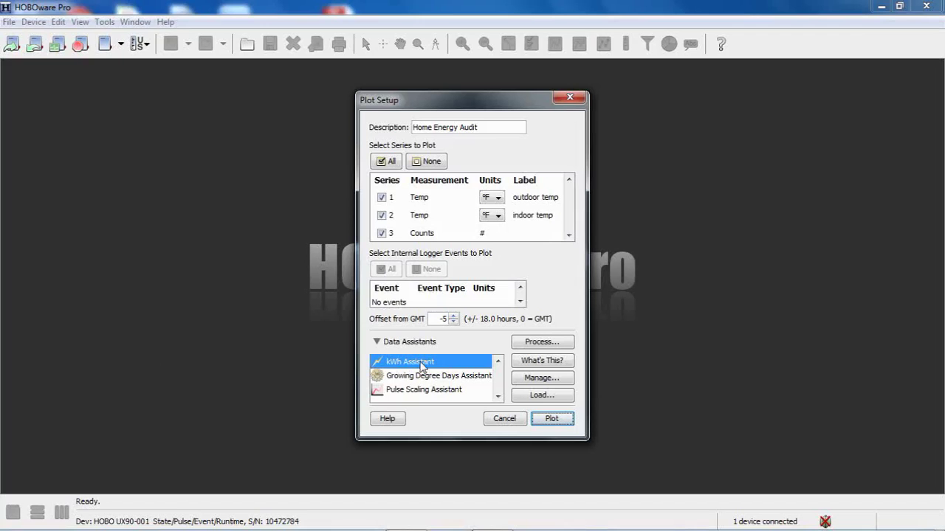
- Run the kWh Assistant on the 3) Counts pulse series with WattNode model T-WNA-3D-240
left_click(533, 343)
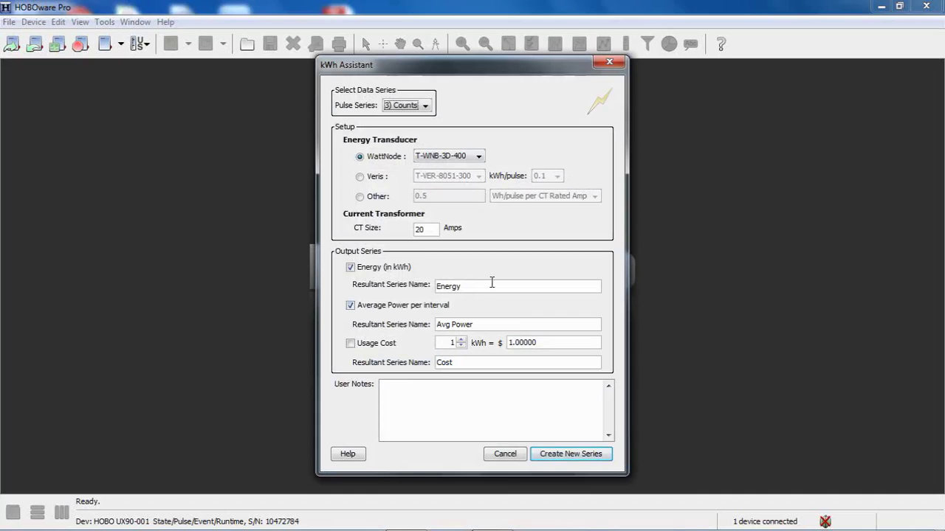
left_click(425, 106)
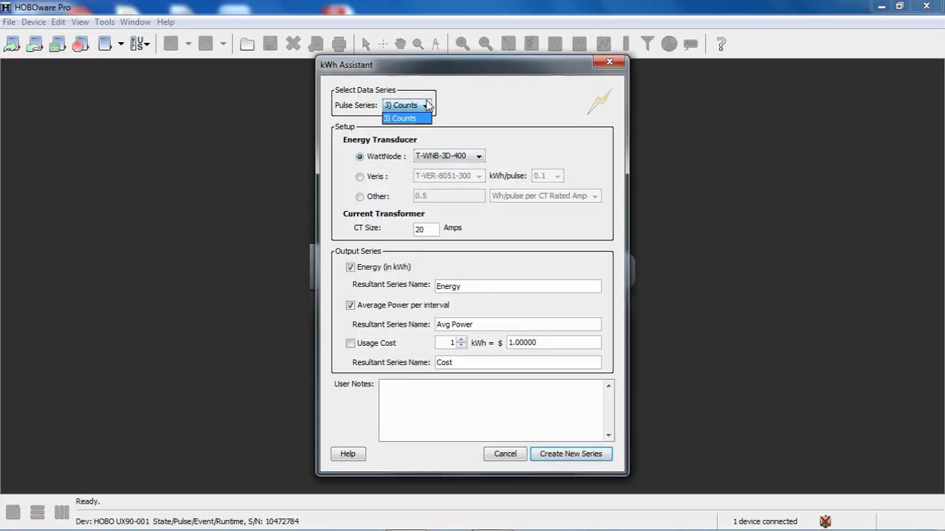
left_click(455, 104)
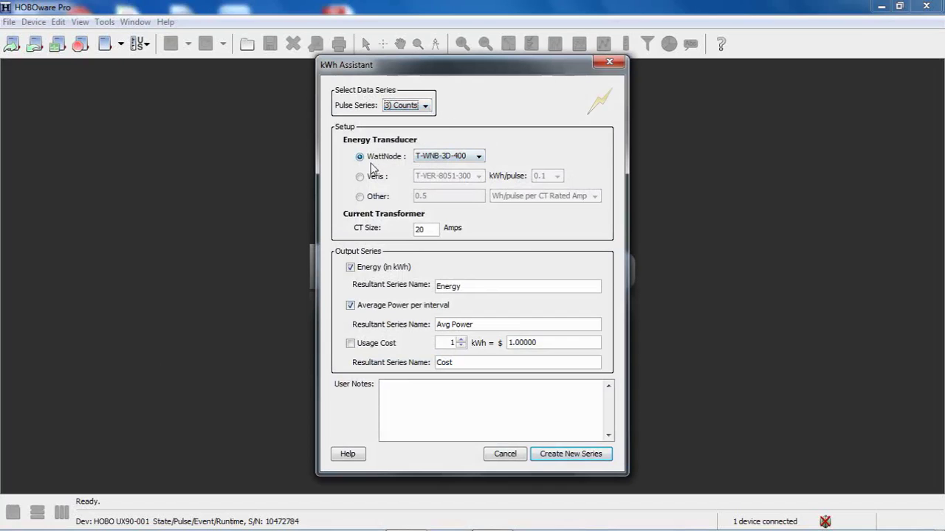
left_click(479, 157)
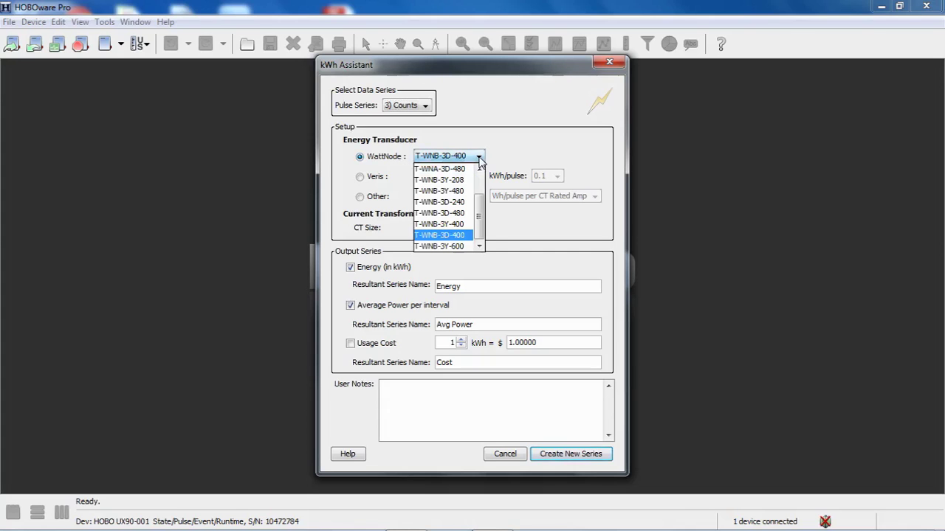
left_click_drag(479, 216, 480, 203)
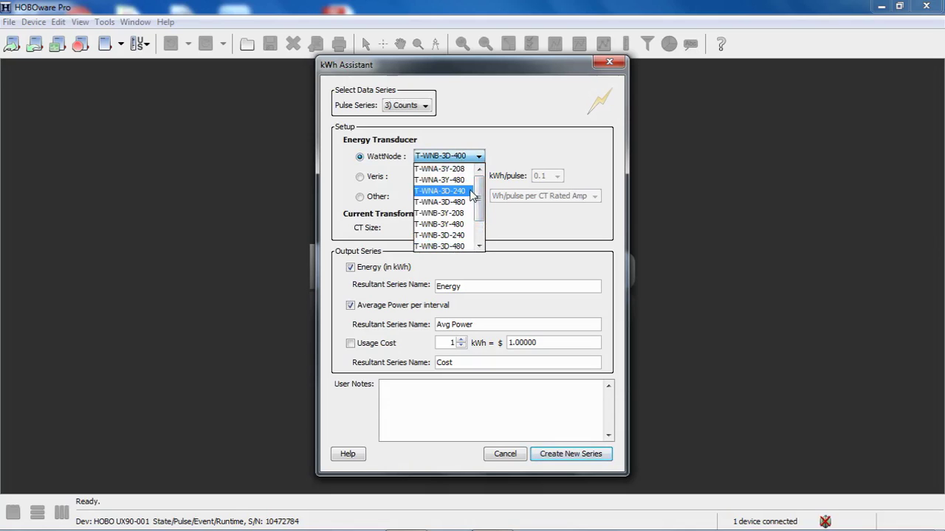
left_click(460, 191)
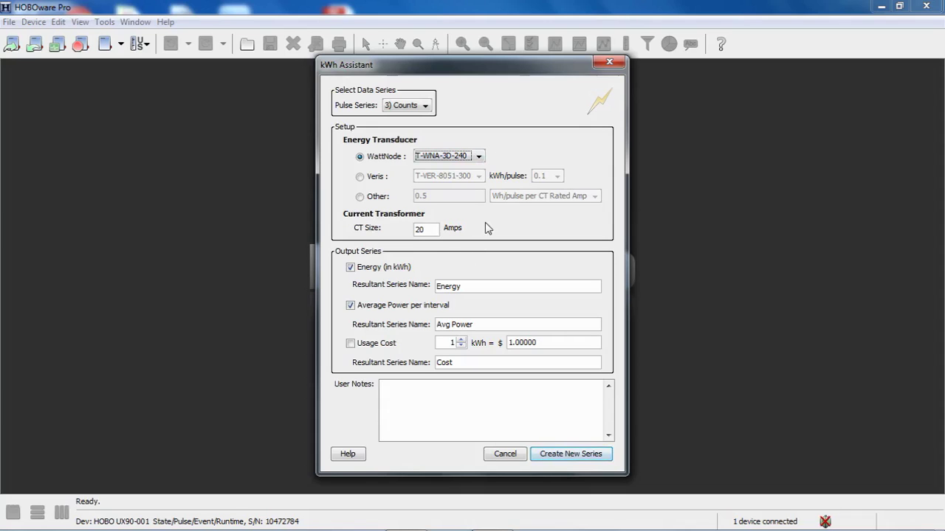
- Select the existing CT Size value so it can be replaced with 50 amps
double_click(425, 229)
- Create the Energy and Avg Power series, untick 3) Counts, and plot the graph
left_click(575, 456)
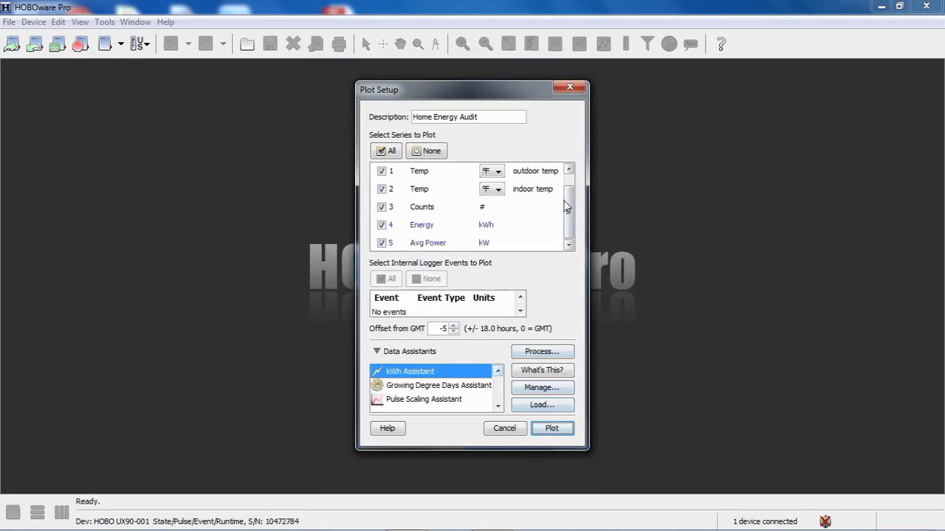
mouse_move(569, 212)
left_mouse_down()
mouse_move(569, 190)
mouse_move(573, 225)
left_mouse_up()
left_click(381, 207)
left_click(553, 429)
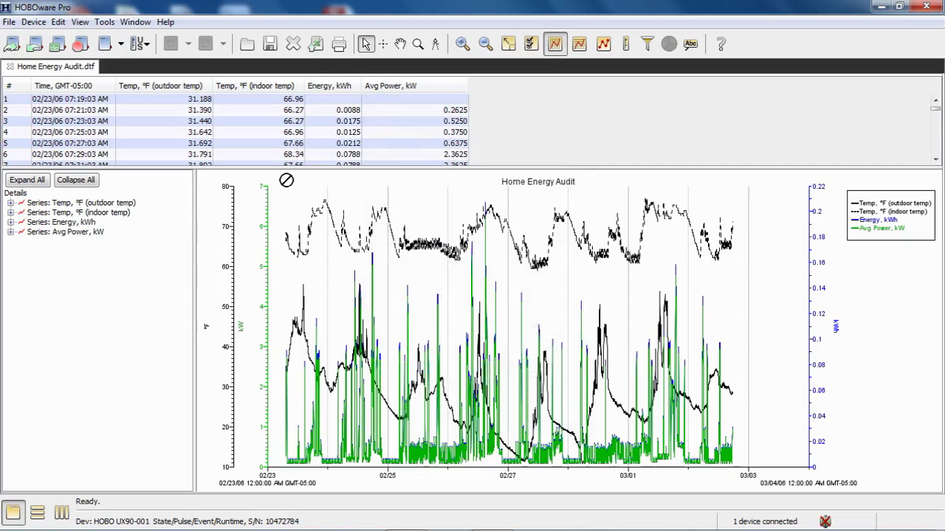
left_click_drag(319, 168, 340, 172)
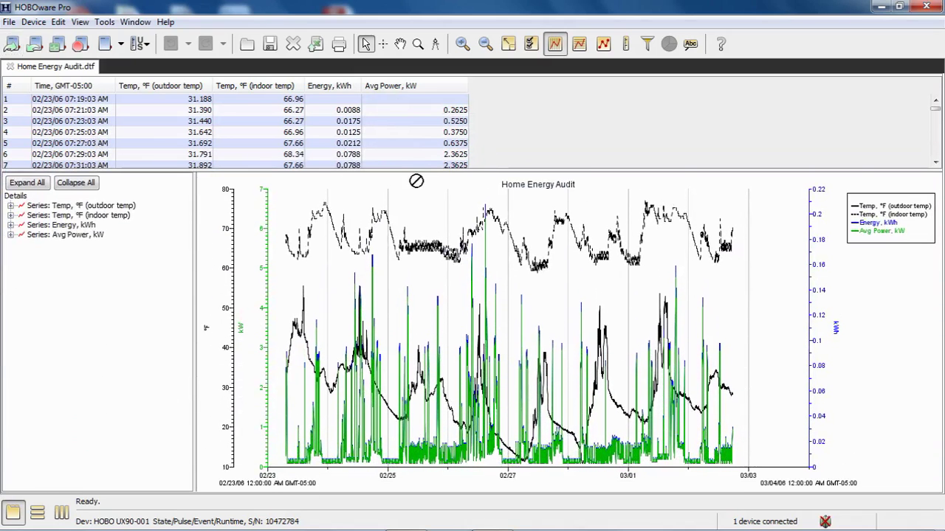
left_click_drag(414, 170, 419, 313)
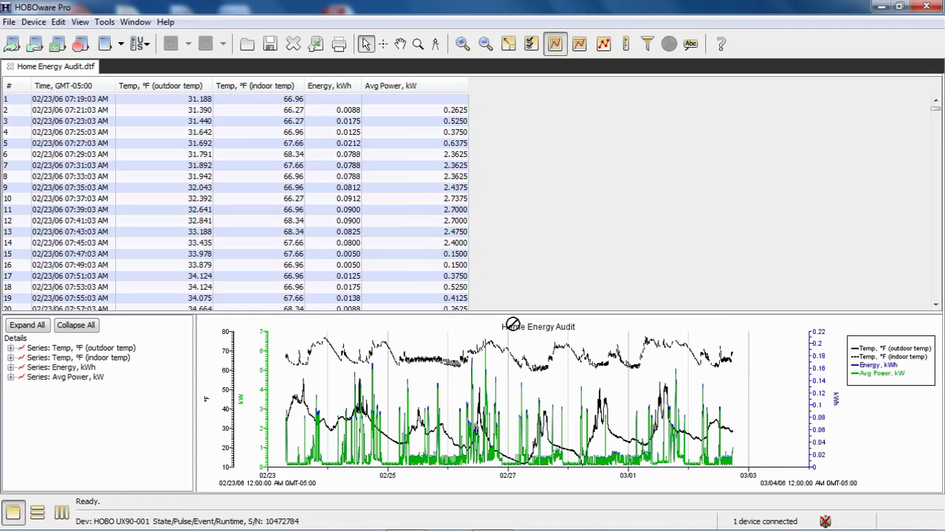
left_click_drag(507, 311, 506, 210)
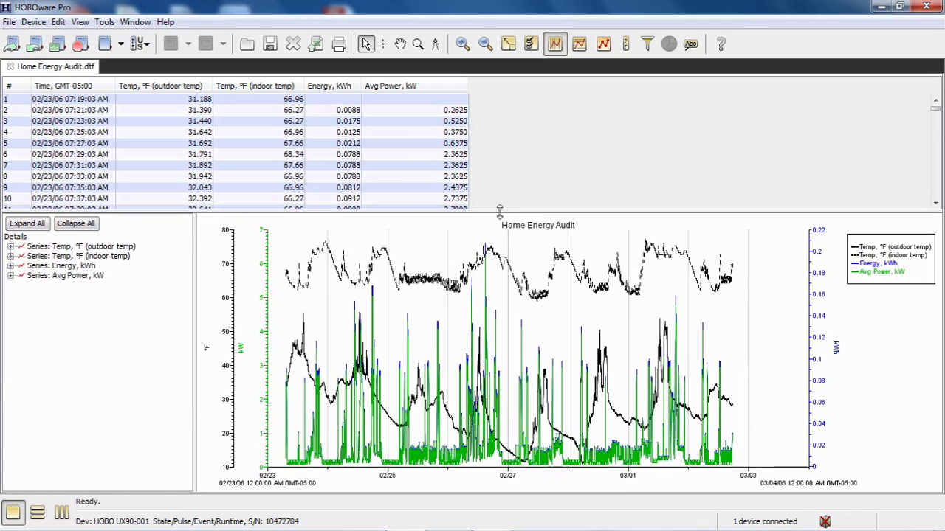
left_click_drag(343, 211, 340, 171)
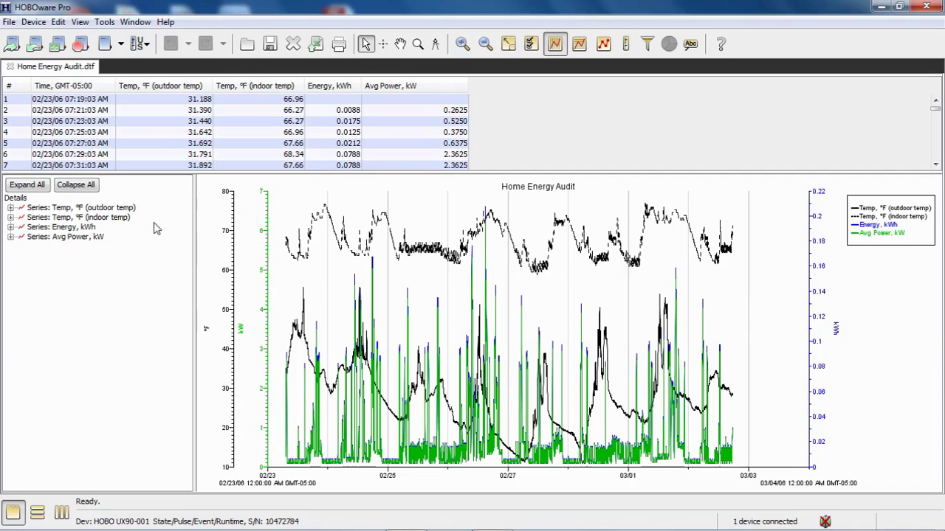
- Filter the Energy series into a Total Energy per 1 Day series named Total:Daily Energy
left_click(56, 228)
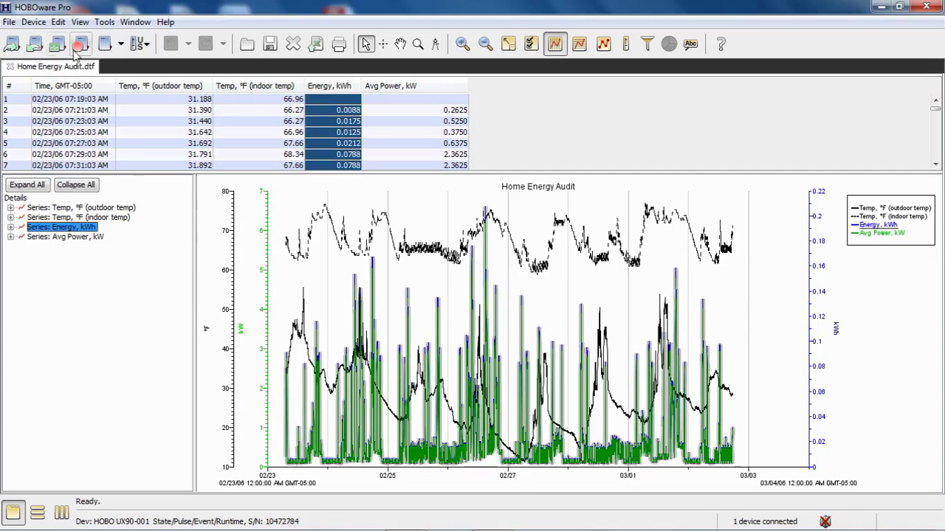
left_click(58, 23)
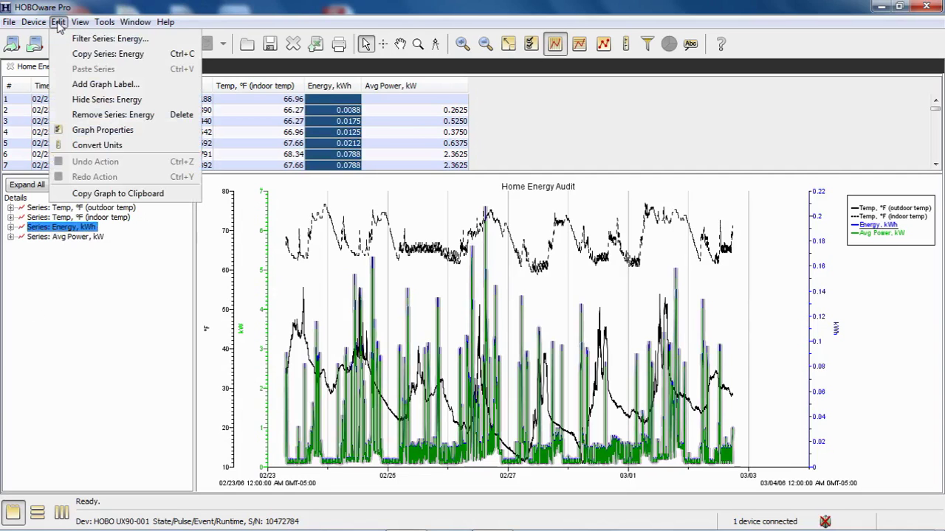
left_click(81, 41)
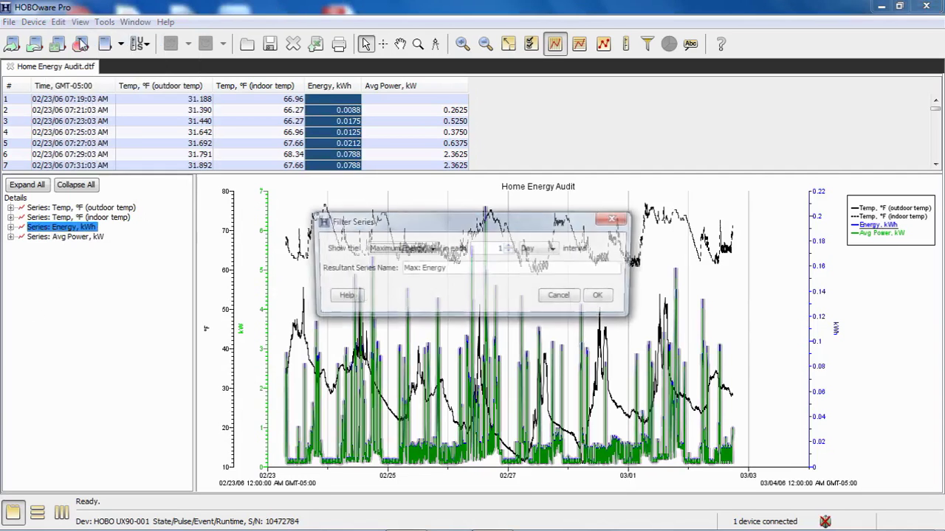
left_click(432, 251)
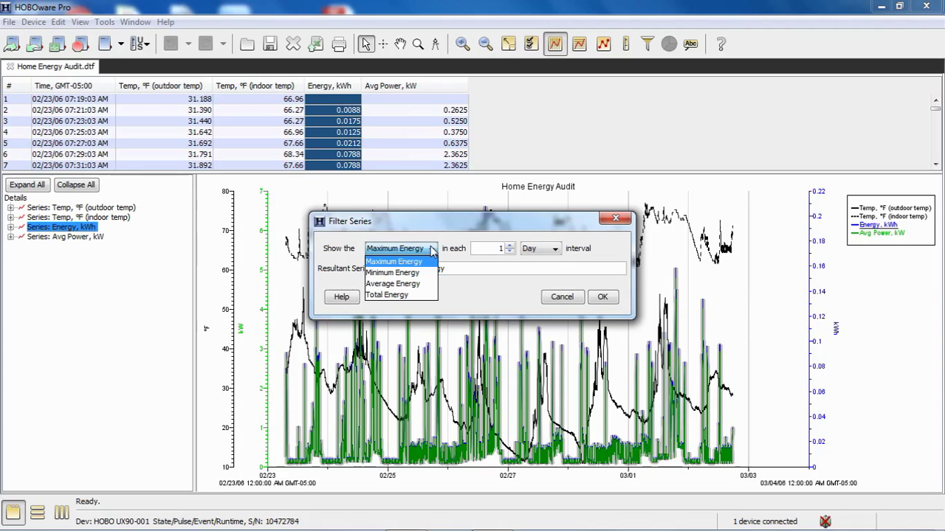
left_click(402, 295)
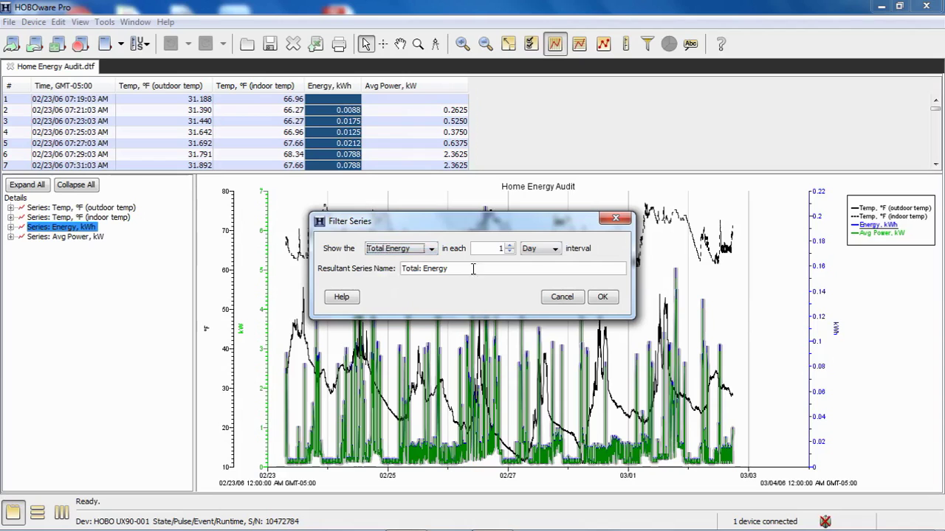
left_click(557, 251)
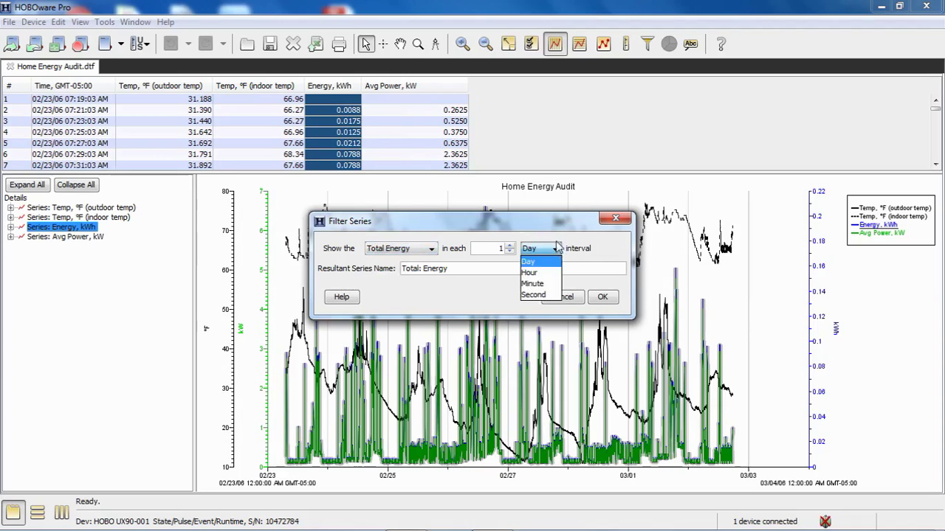
left_click(558, 246)
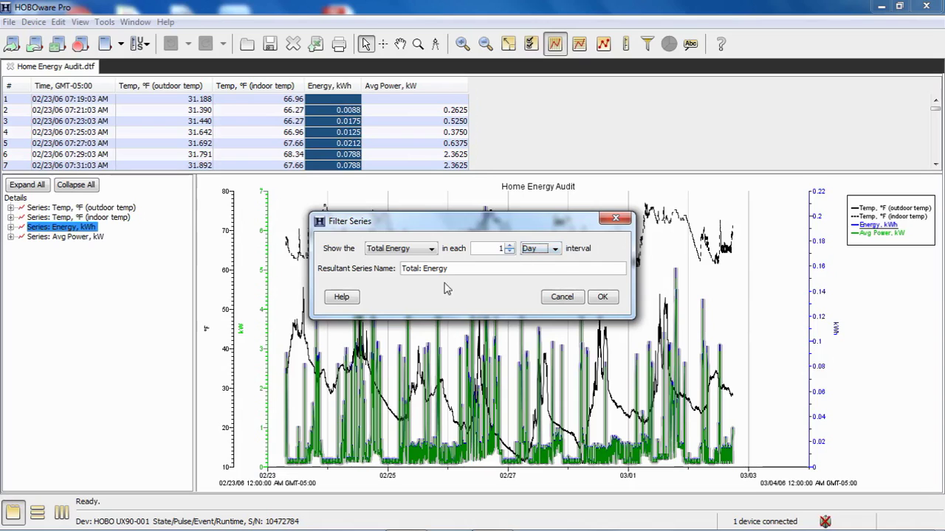
left_click(424, 268)
type("Daily")
left_click(605, 305)
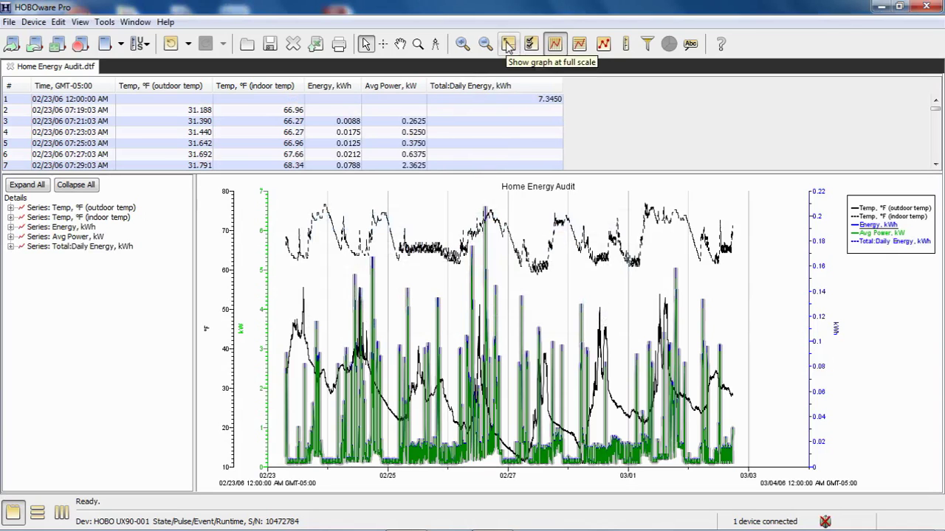
- Show the graph at full scale and select the Total:Daily Energy series
left_click(507, 44)
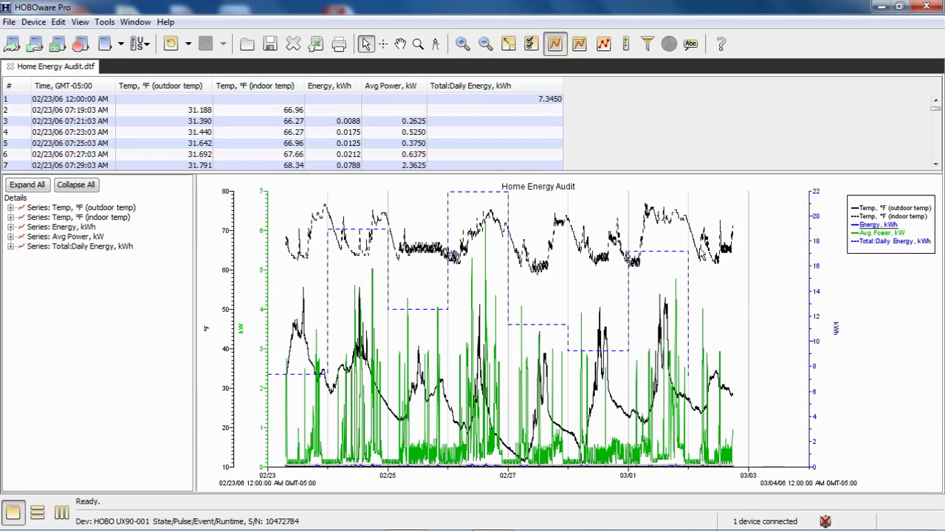
left_click(68, 249)
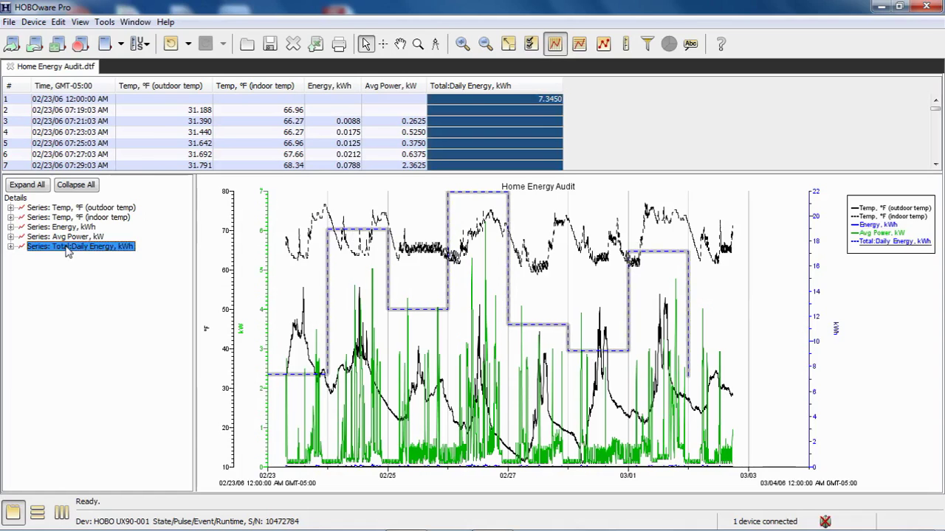
- Give the Total:Daily Energy line a Solid style with width 3, then deselect it
double_click(355, 234)
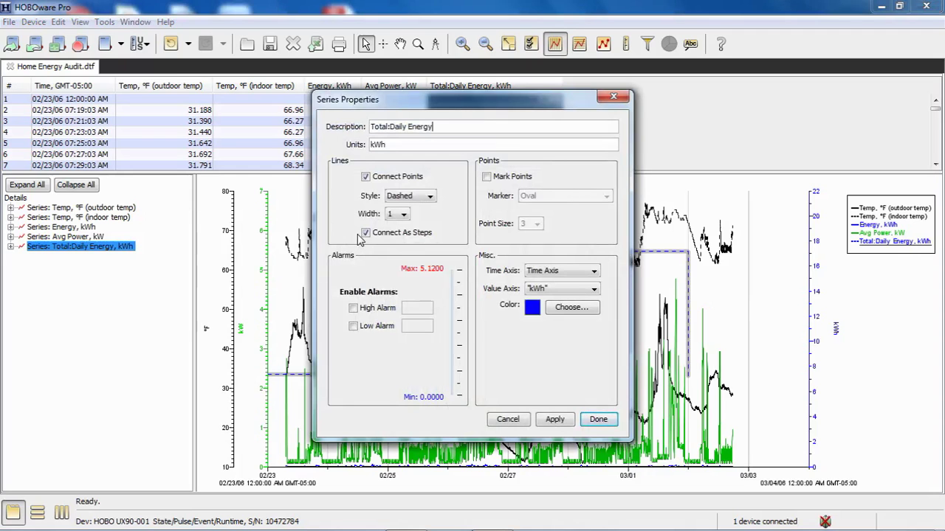
left_click(430, 196)
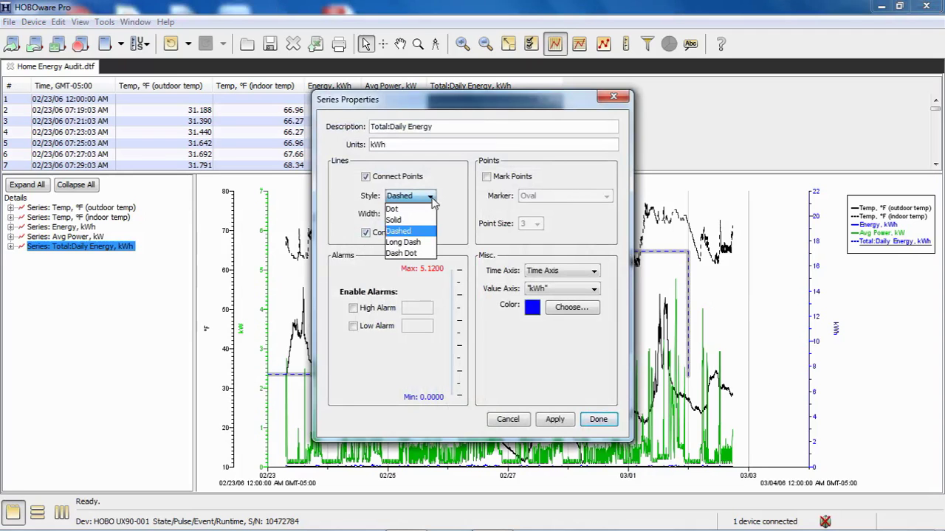
left_click(407, 209)
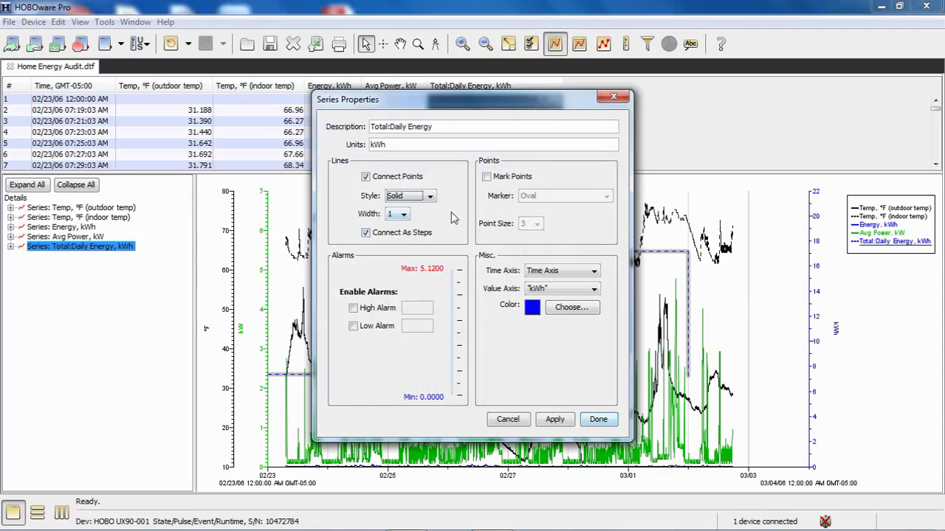
left_click(403, 214)
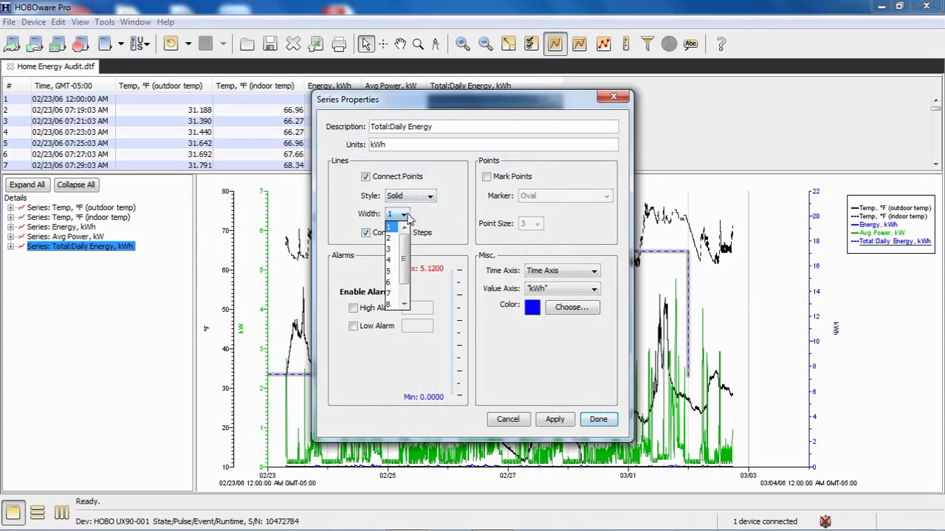
left_click(391, 250)
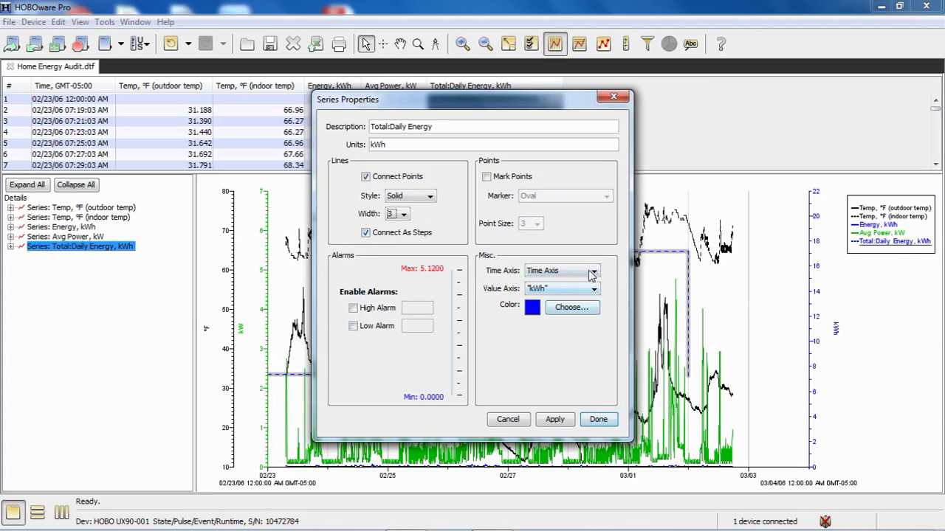
left_click(598, 420)
left_click(732, 331)
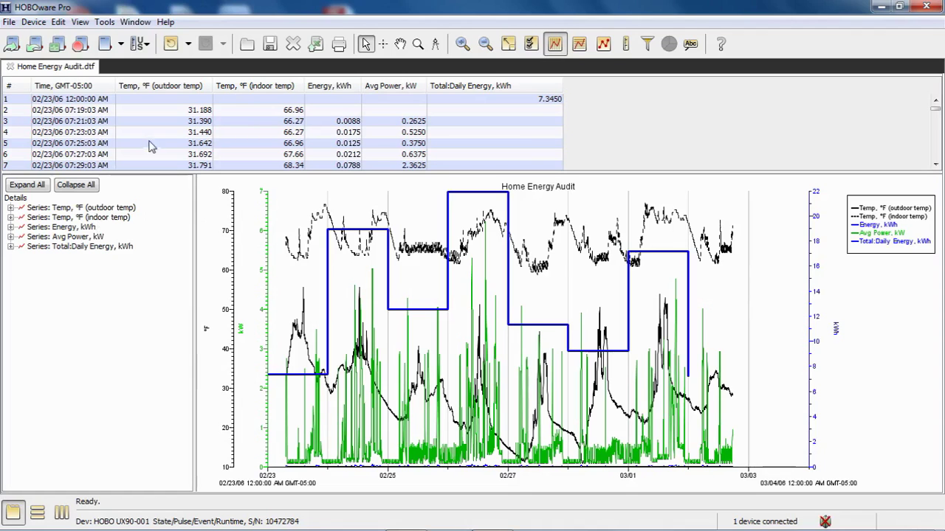
left_click(9, 21)
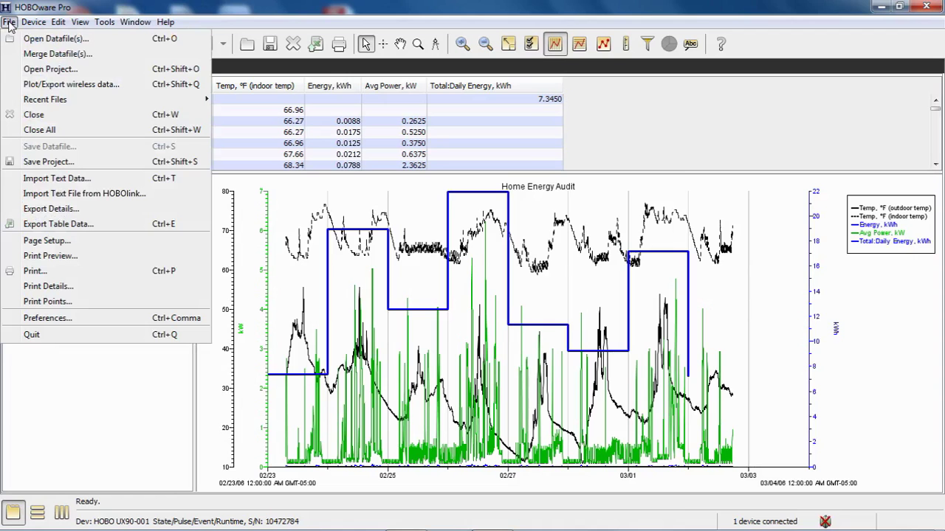
left_click(49, 161)
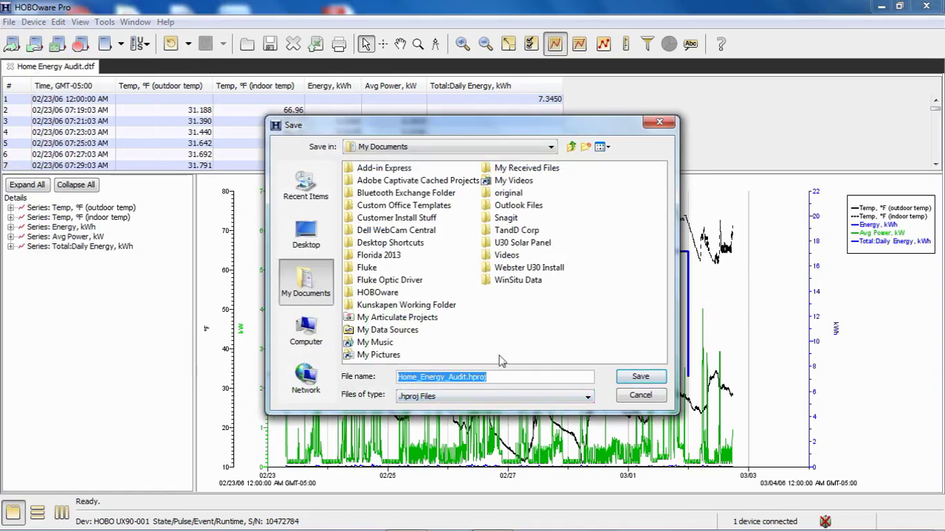
left_click(639, 397)
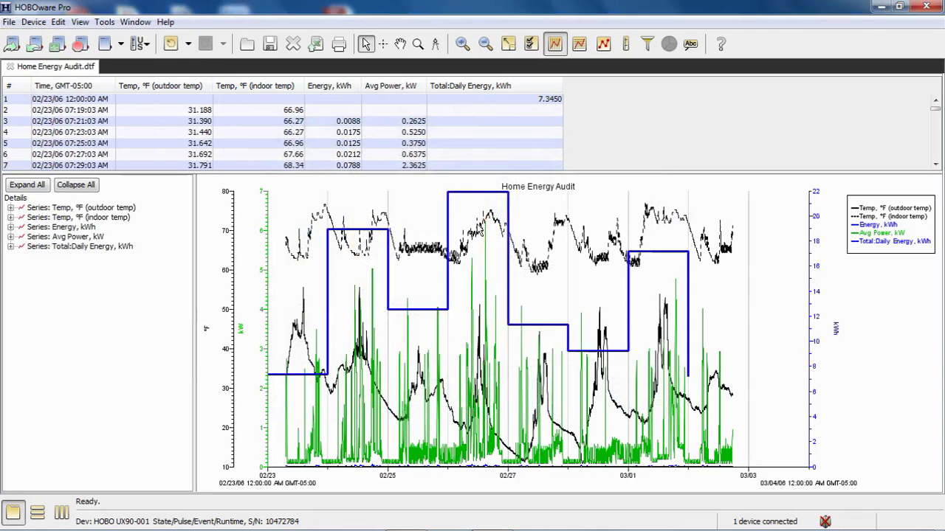